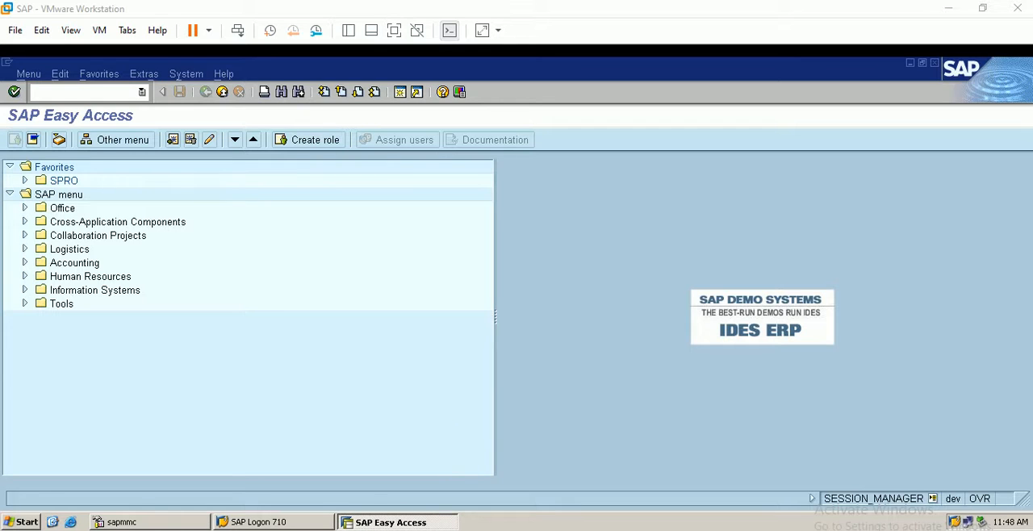
Open the customizing transaction SPRO and display the SAP Reference IMG
{"action": "left_click", "coordinate": [348, 521]}
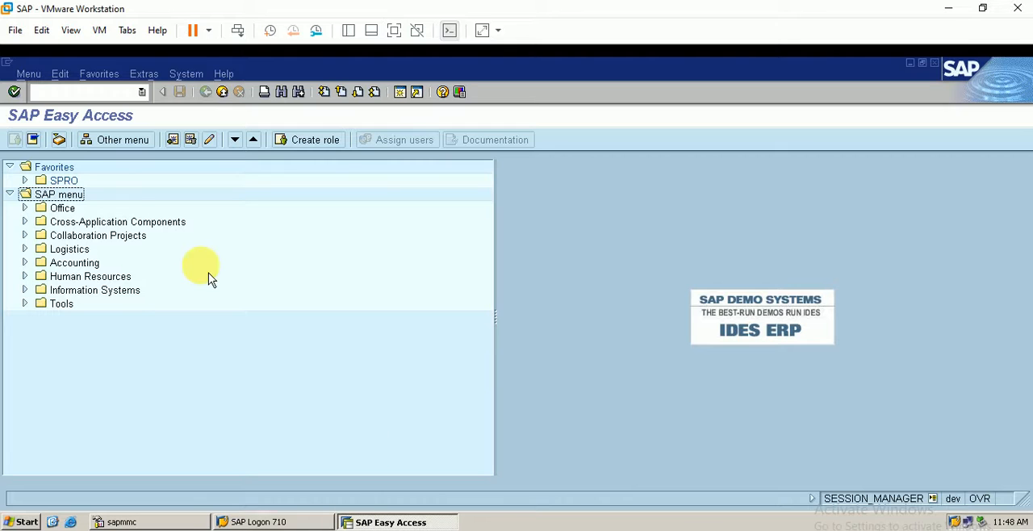
{"action": "left_click", "coordinate": [87, 92]}
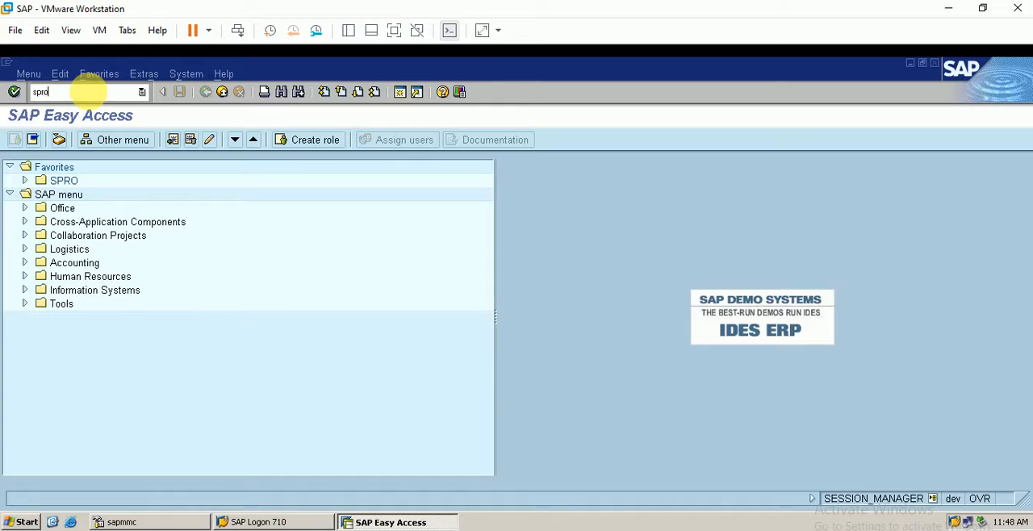
{"action": "key", "text": "Return"}
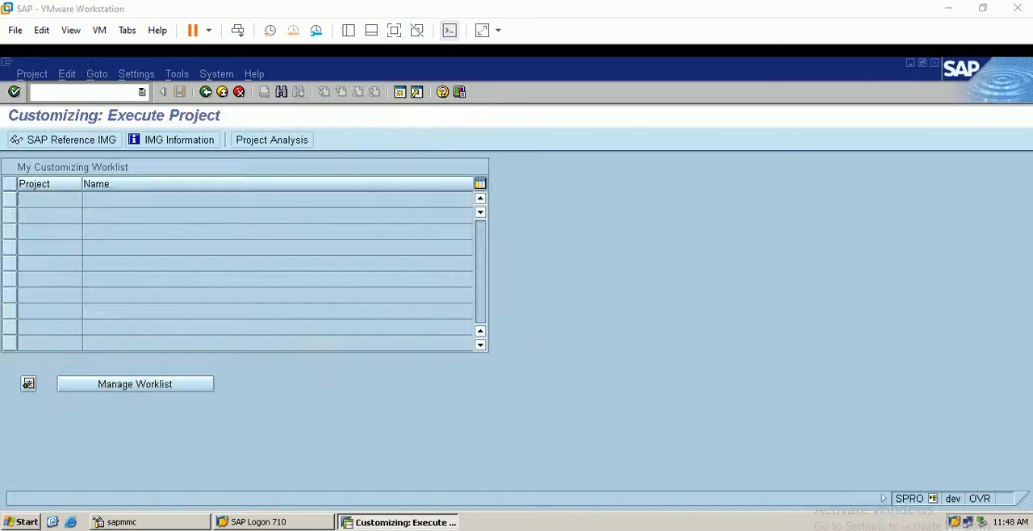
{"action": "left_click", "coordinate": [79, 145]}
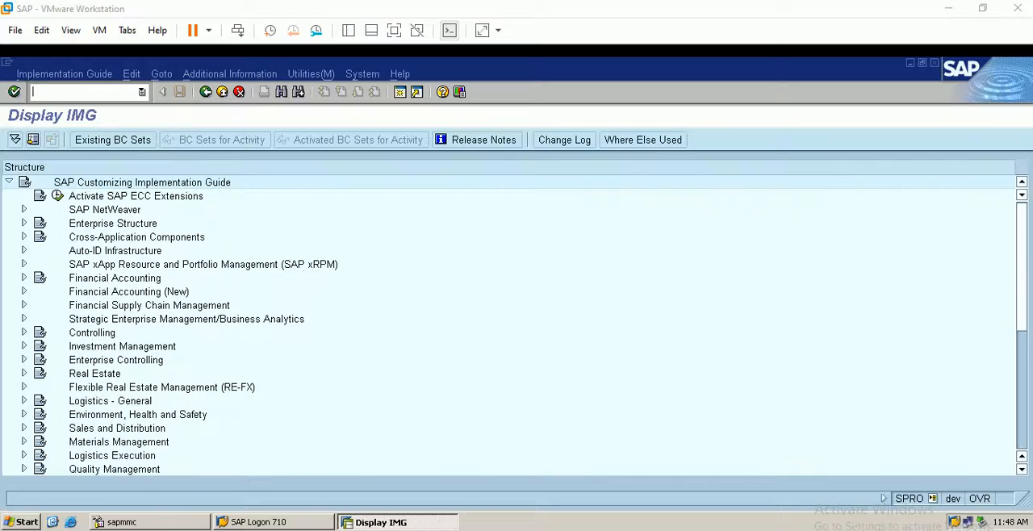
Expand Financial Accounting (New), Bank Accounting, Business Transactions down to the Cash Journal activities
{"action": "left_click", "coordinate": [25, 291]}
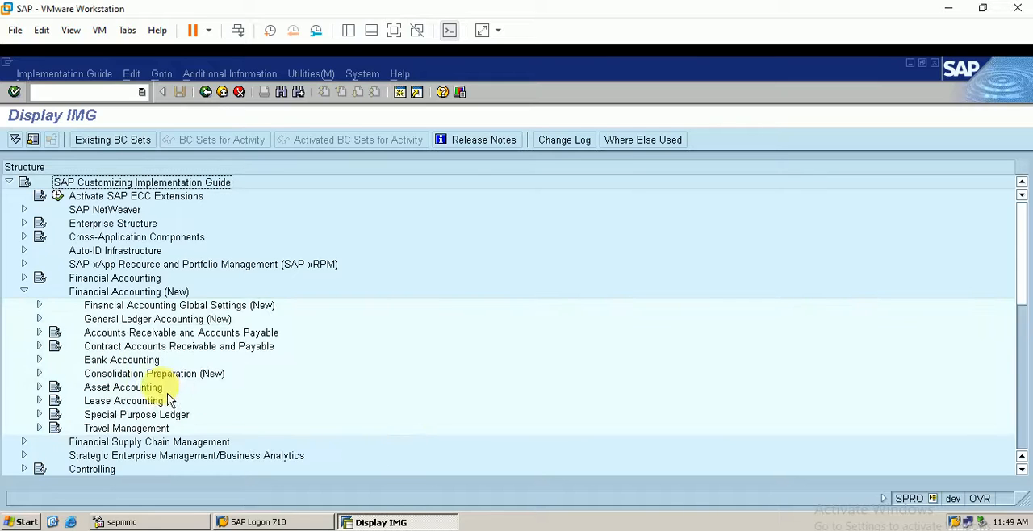
{"action": "left_click", "coordinate": [39, 360]}
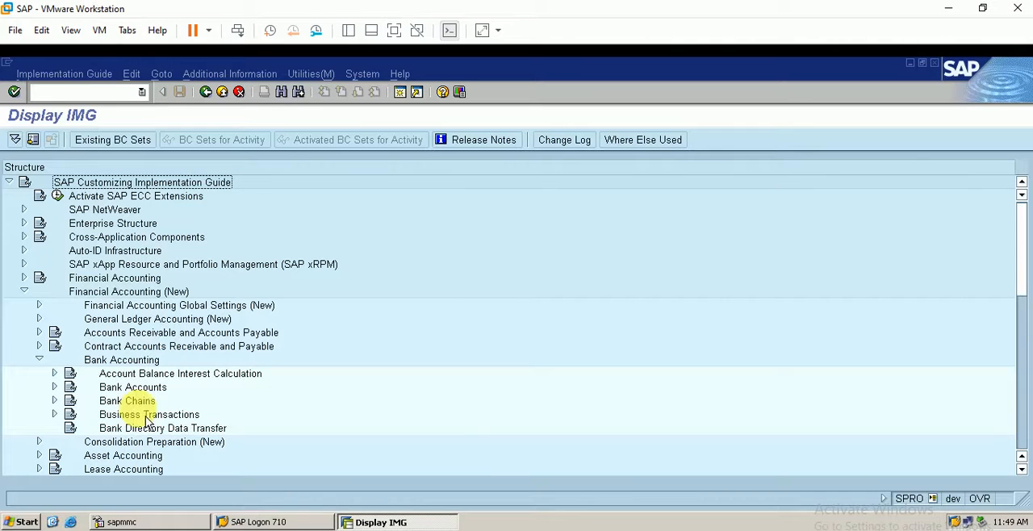
{"action": "left_click", "coordinate": [55, 415]}
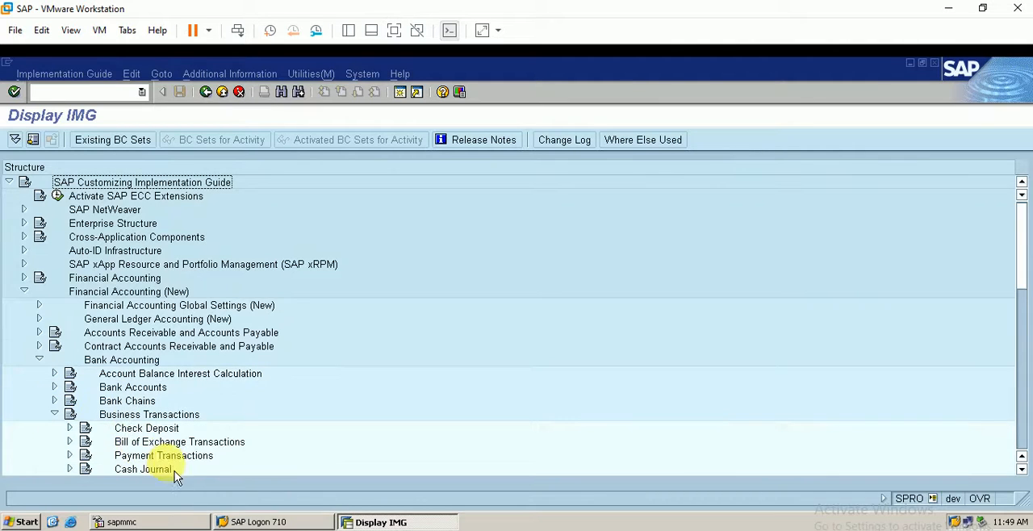
{"action": "left_click", "coordinate": [71, 470]}
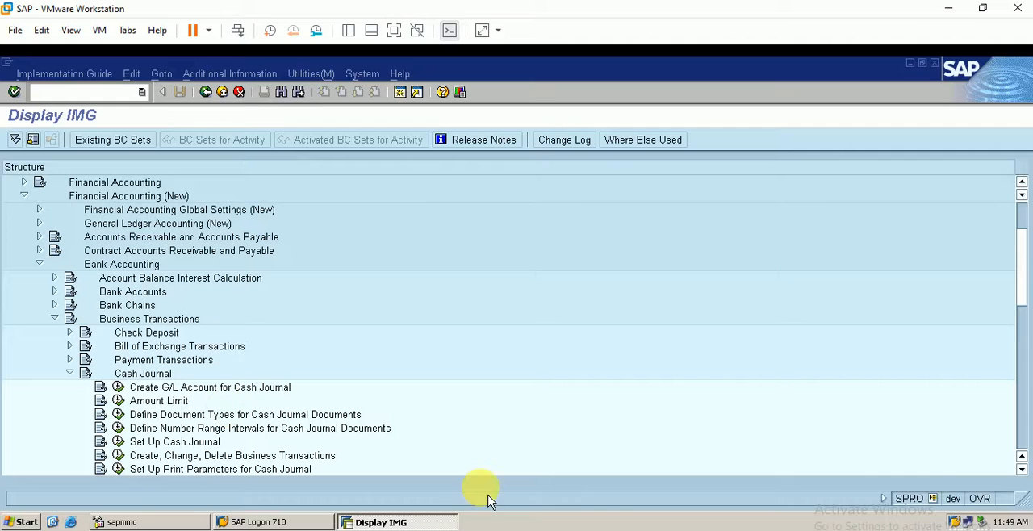
{"action": "left_click_drag", "start_coordinate": [1026, 476], "coordinate": [1029, 480]}
{"action": "left_click", "coordinate": [1023, 470]}
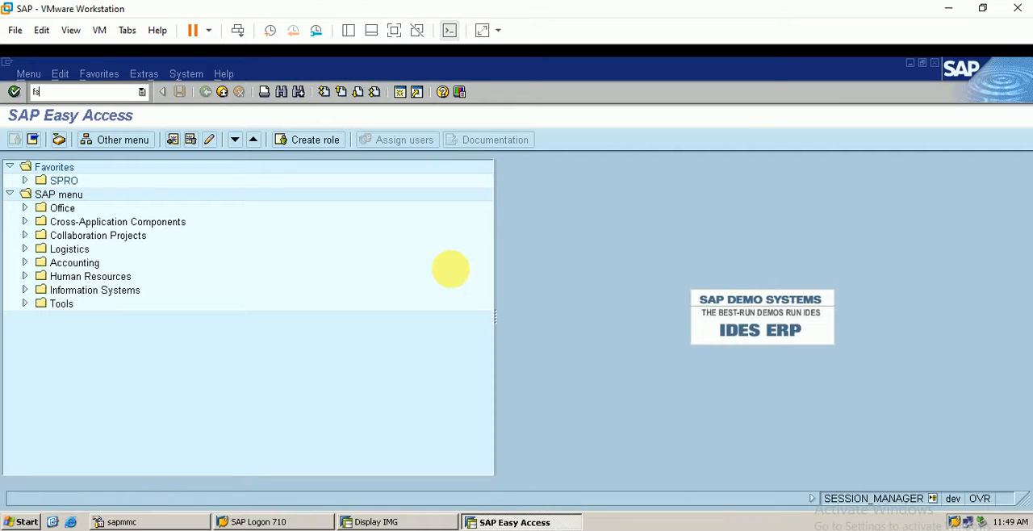
In a separate session, run transaction FS00 and open the cash journal G/L account 10011 from the asset accounts of company code BERP
{"action": "type", "text": "fs00"}
{"action": "key", "text": "Return"}
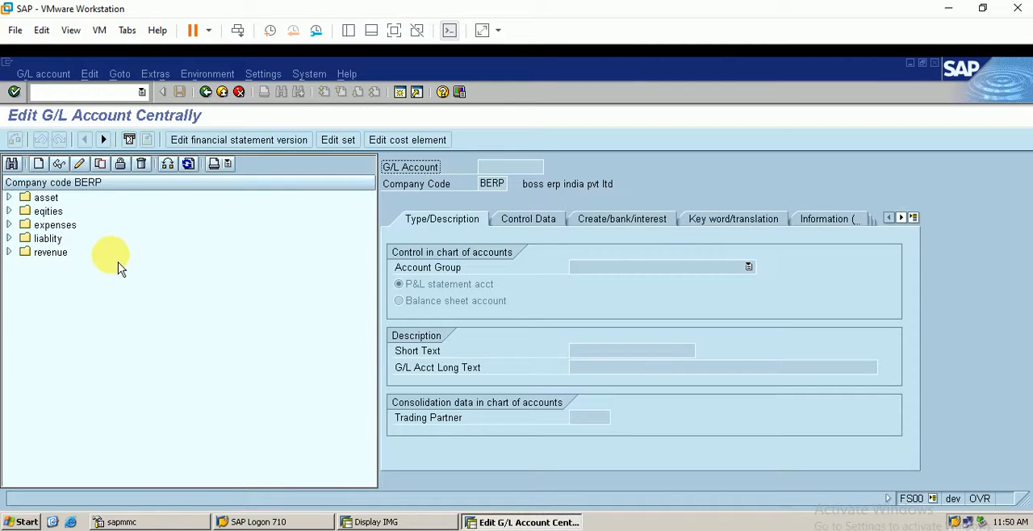
{"action": "left_click", "coordinate": [17, 201]}
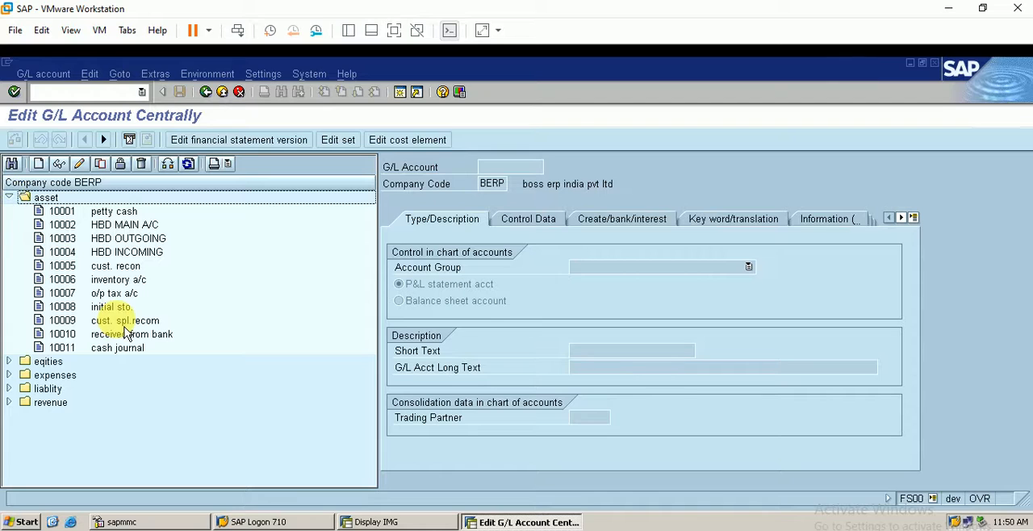
{"action": "left_click", "coordinate": [129, 351]}
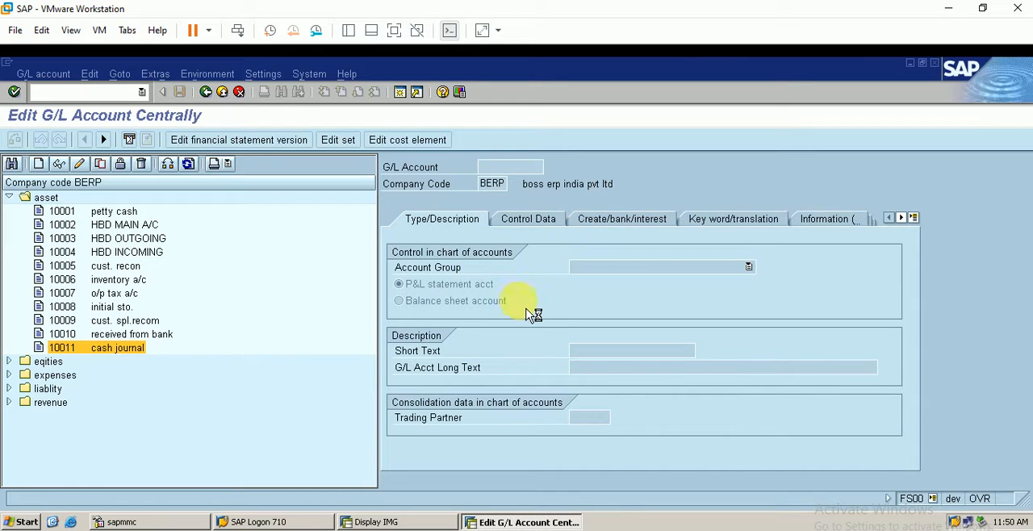
Review the cash journal account's document creation settings, control data, account group and description
{"action": "left_click", "coordinate": [630, 234]}
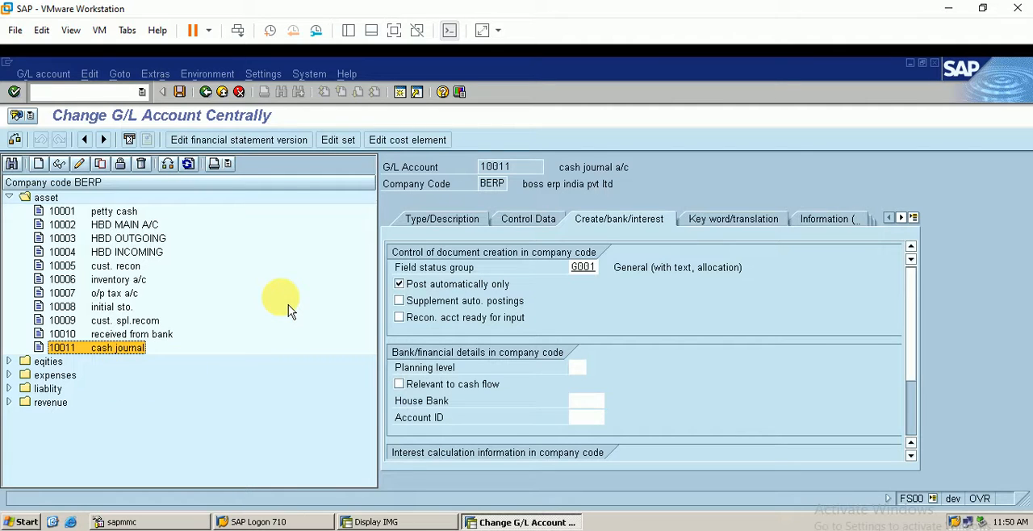
{"action": "left_click", "coordinate": [411, 529]}
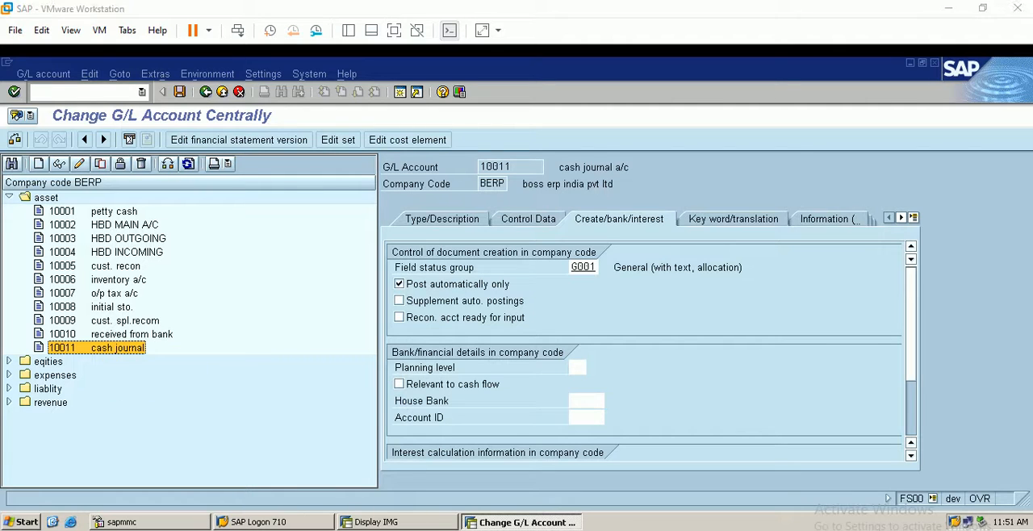
{"action": "left_click", "coordinate": [341, 440]}
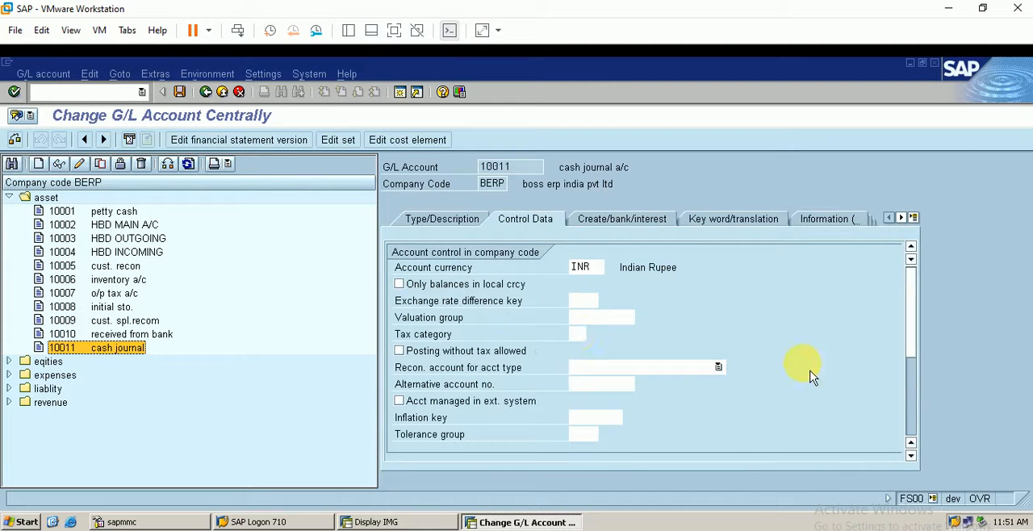
{"action": "left_click", "coordinate": [918, 418]}
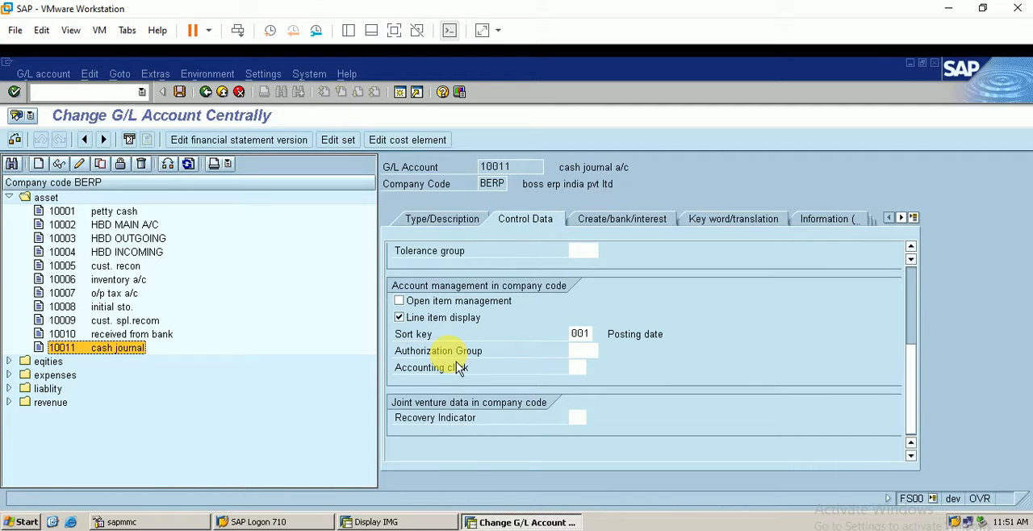
{"action": "left_click", "coordinate": [443, 230]}
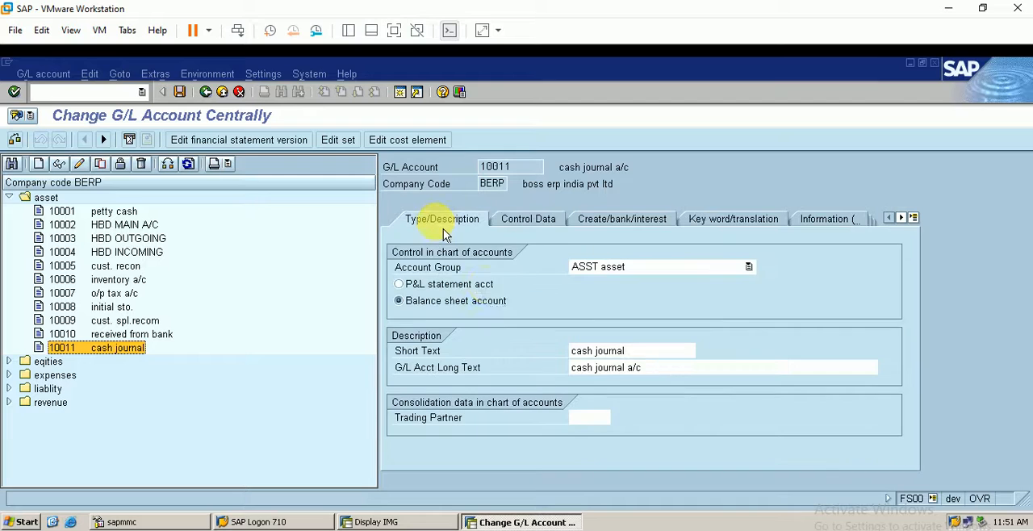
{"action": "left_click", "coordinate": [607, 219]}
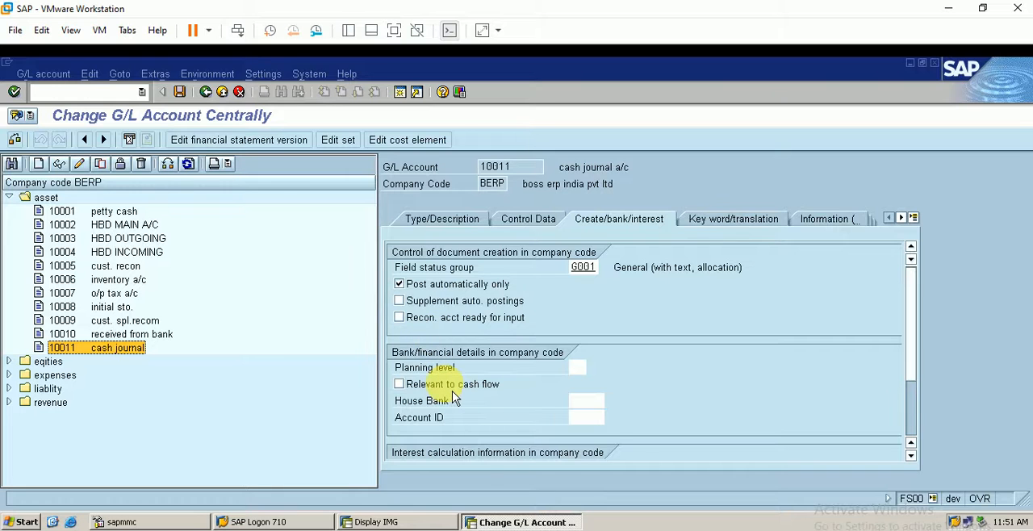
Back in the IMG, add a cash journal amount limit for company code BERP with currency INR, valid from 1.8.2021, amount 100000
{"action": "left_click", "coordinate": [428, 523]}
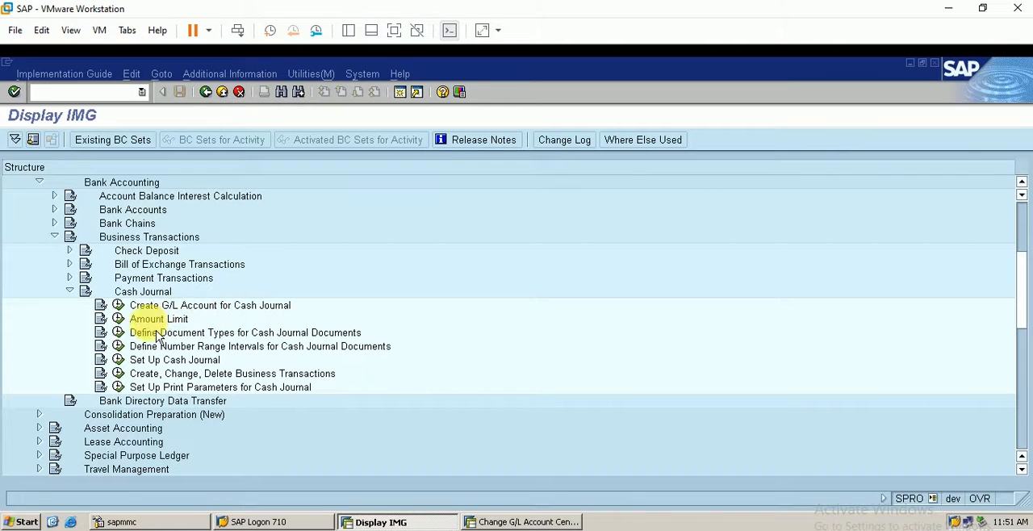
{"action": "left_click", "coordinate": [118, 320]}
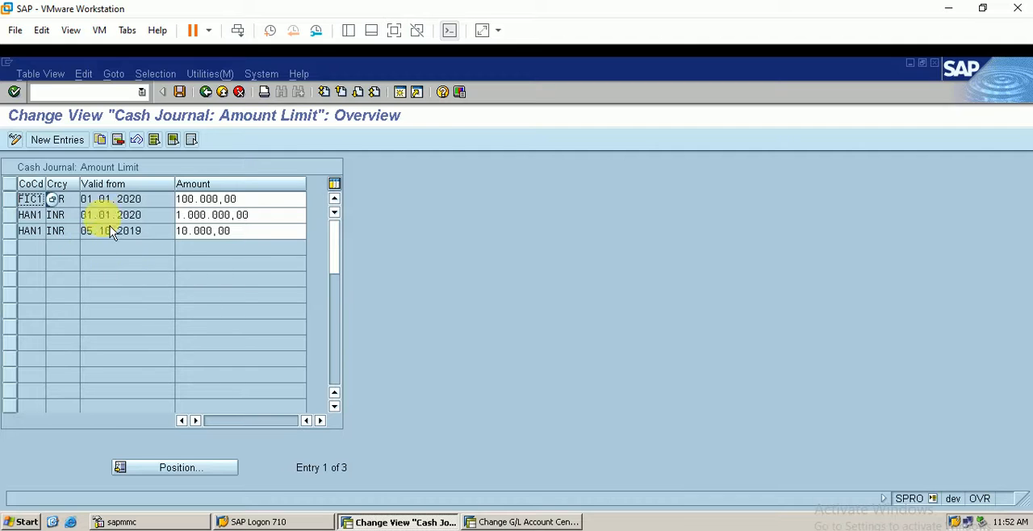
{"action": "left_click", "coordinate": [63, 140]}
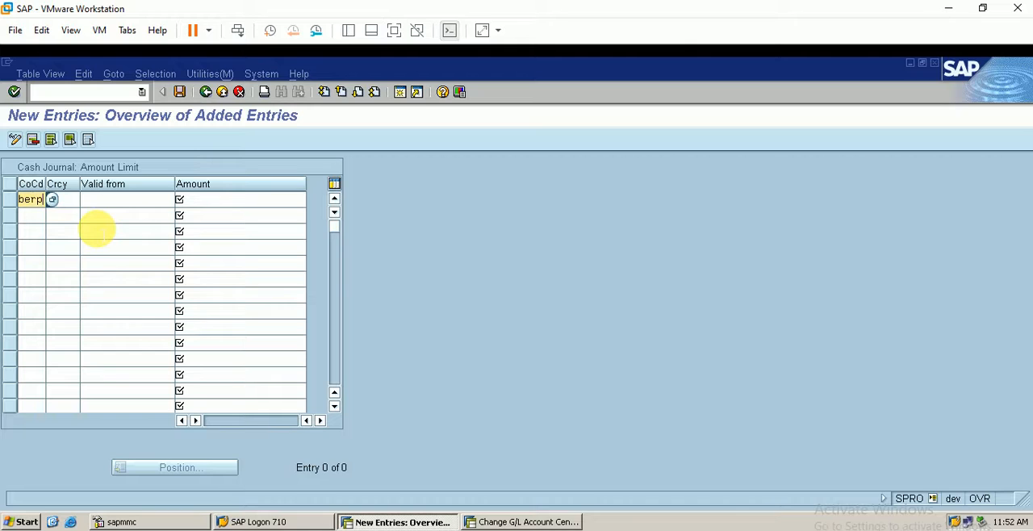
{"action": "type", "text": "berp"}
{"action": "key", "text": "Tab"}
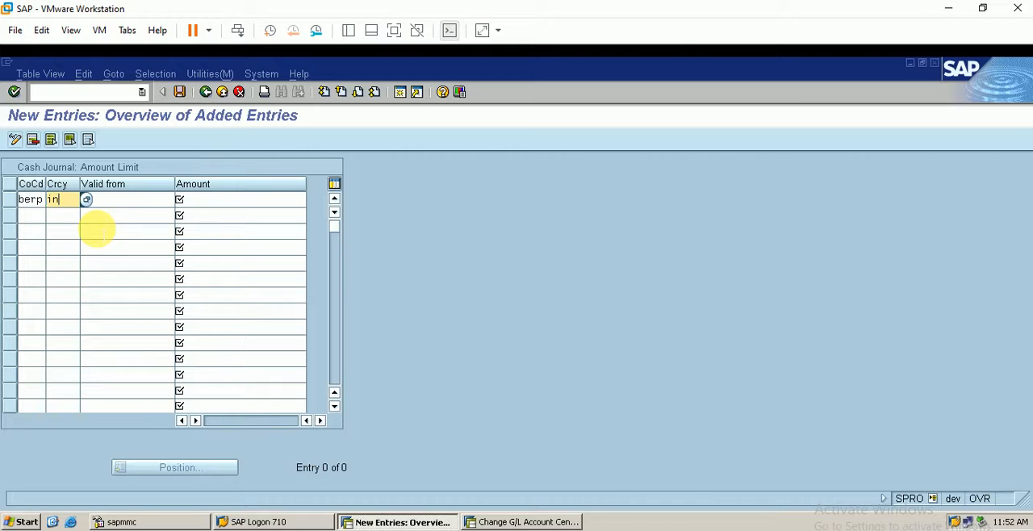
{"action": "type", "text": "inr"}
{"action": "key", "text": "Tab"}
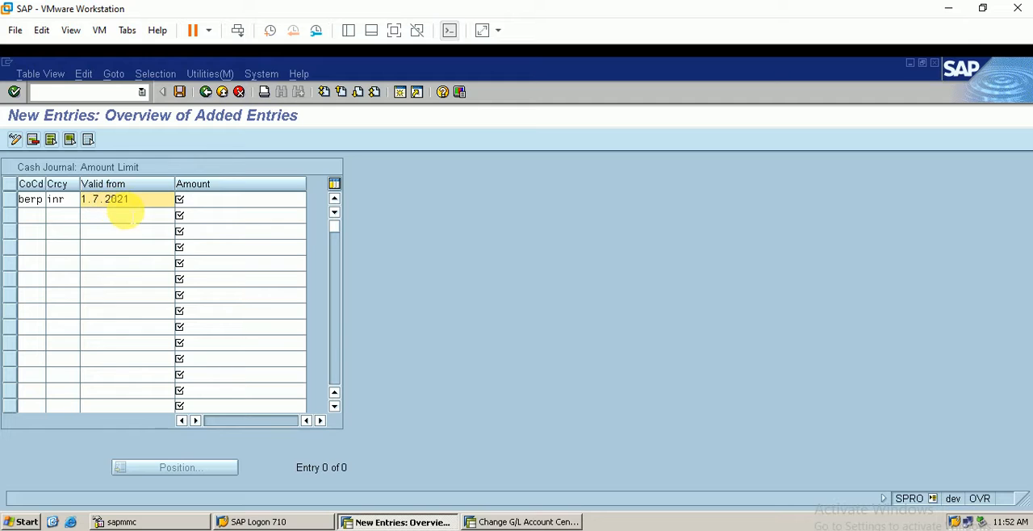
{"action": "key", "text": "BackSpace"}
{"action": "type", "text": "1"}
{"action": "key", "text": "Tab"}
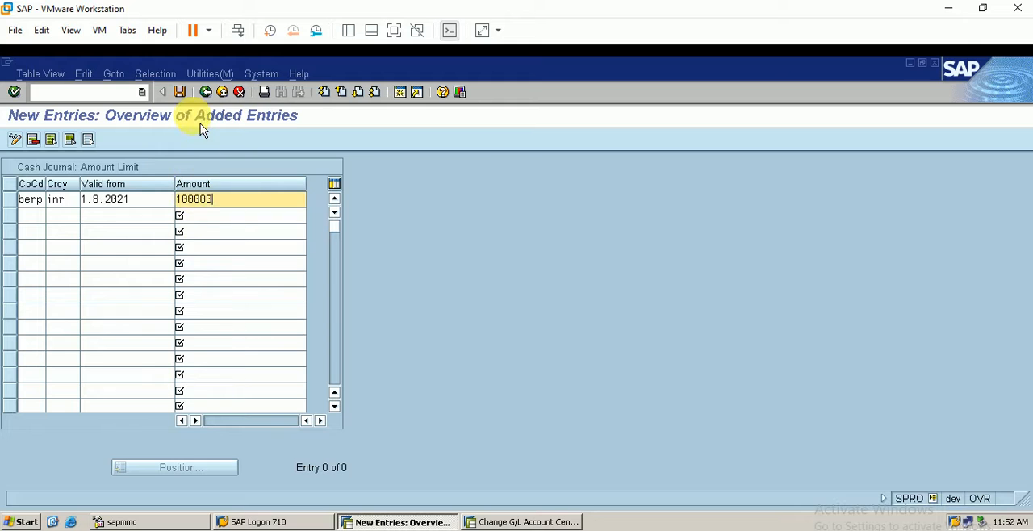
Save the amount limit entry under the proposed customizing request and return to the implementation guide
{"action": "left_click", "coordinate": [180, 94]}
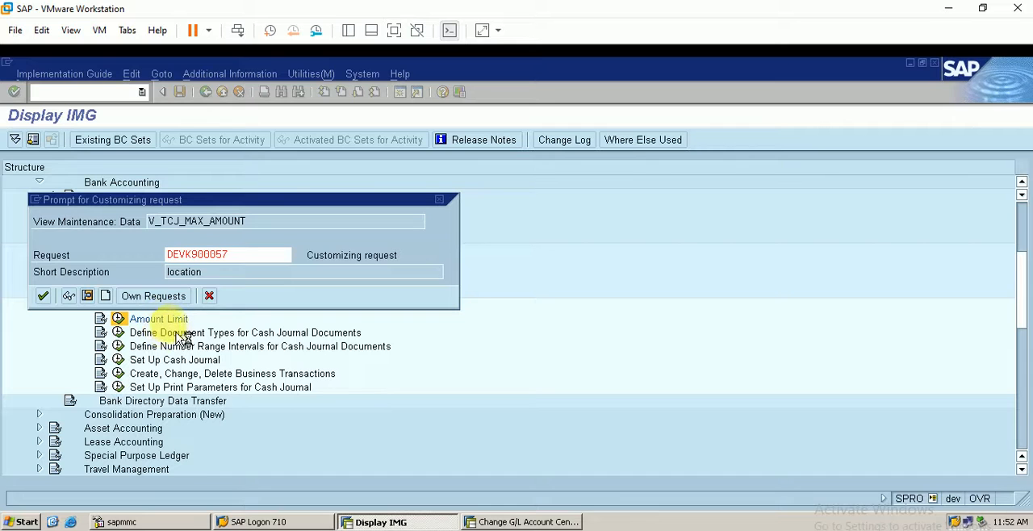
{"action": "key", "text": "Return"}
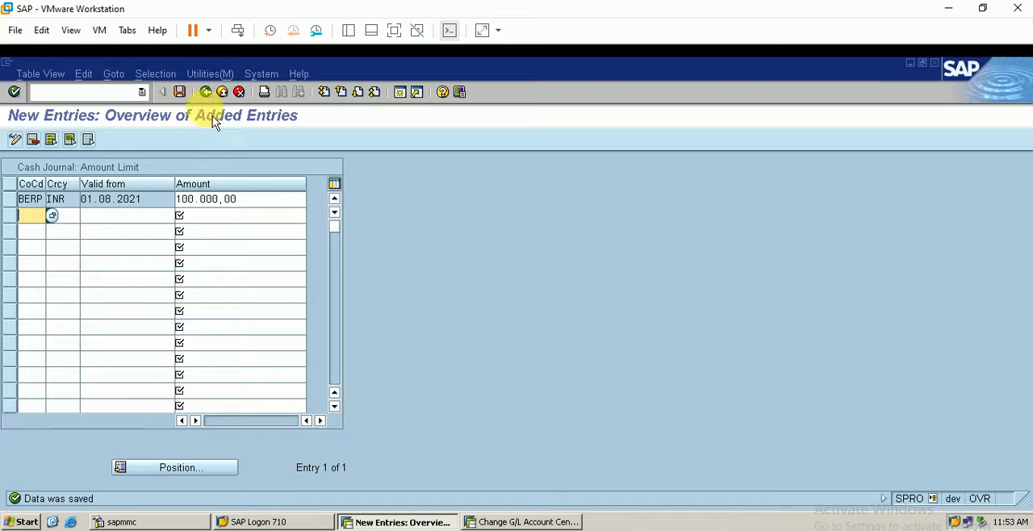
{"action": "left_click", "coordinate": [206, 93]}
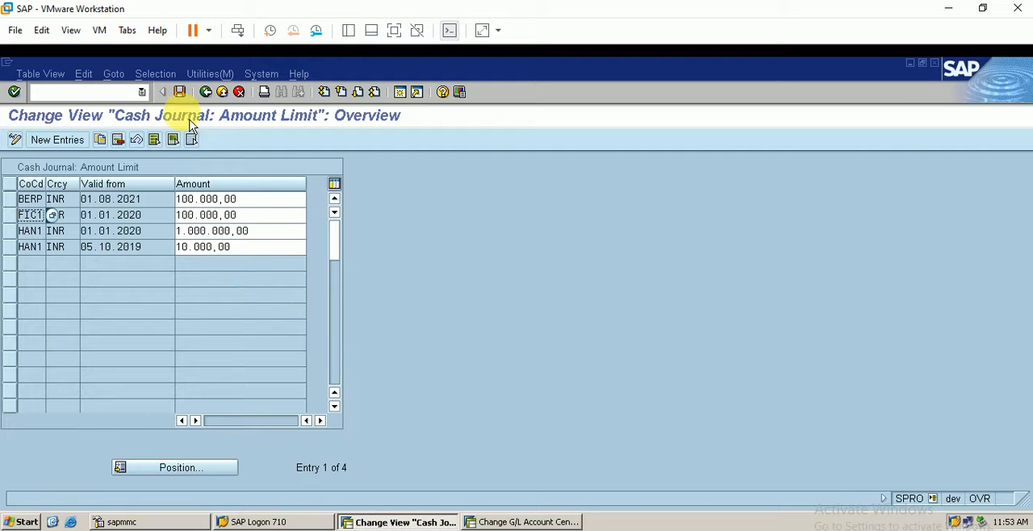
{"action": "left_click", "coordinate": [206, 92]}
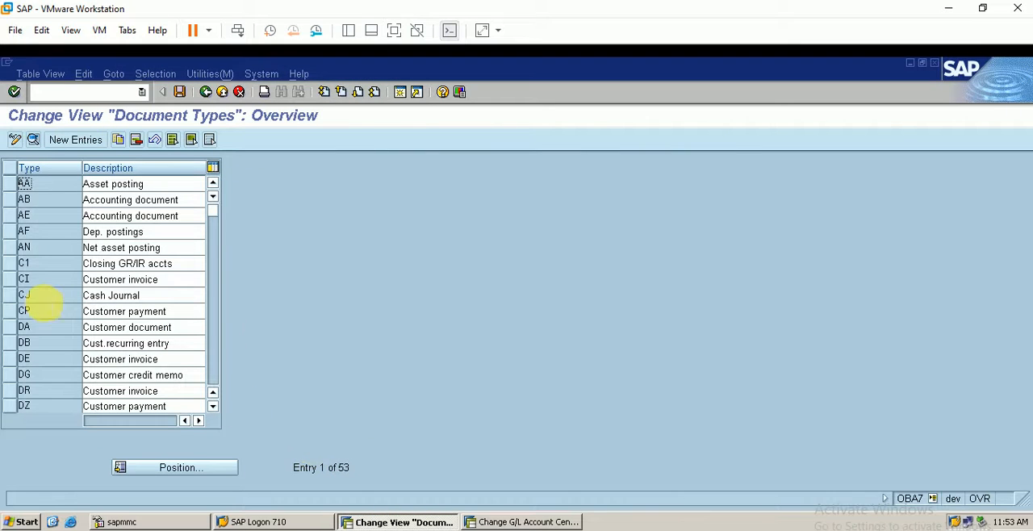
Examine the number range, allowed account types and control data of document type CJ, save, and return to the implementation guide
{"action": "left_click", "coordinate": [14, 300]}
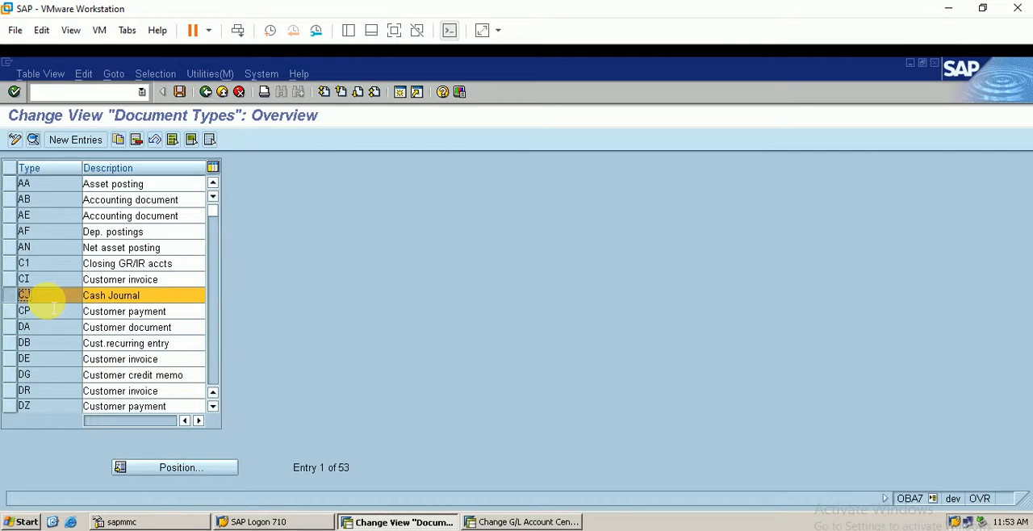
{"action": "left_click", "coordinate": [33, 139]}
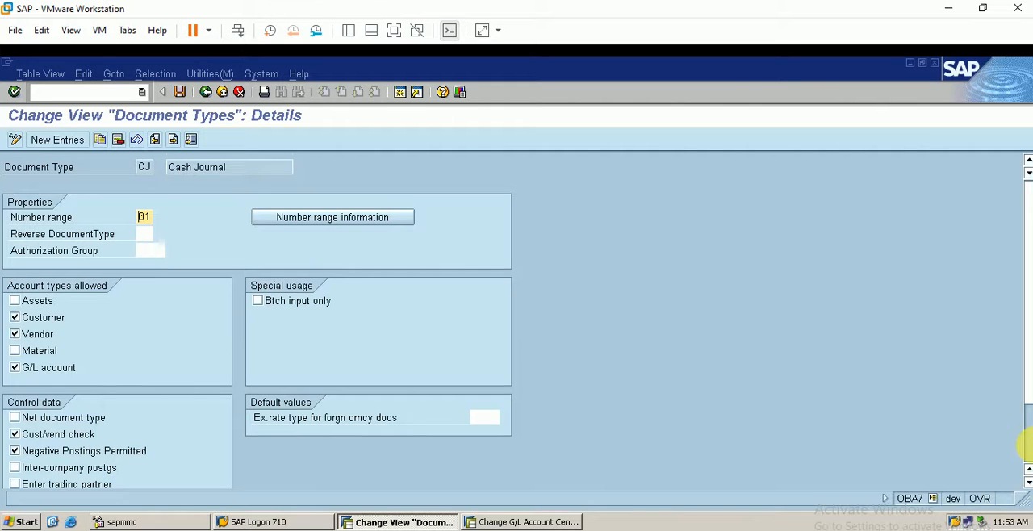
{"action": "left_click", "coordinate": [1028, 444]}
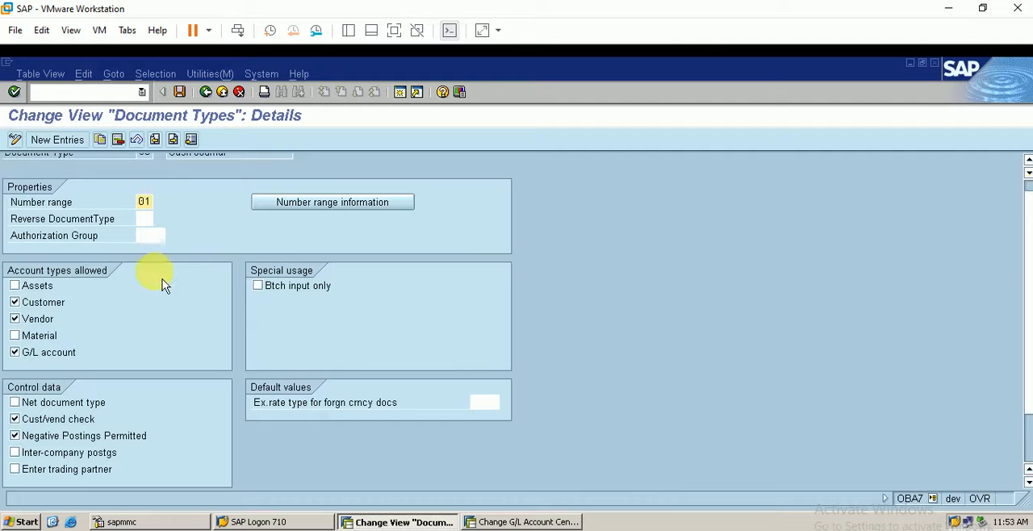
{"action": "scroll", "coordinate": [77, 226], "scroll_direction": "up", "scroll_amount": 1}
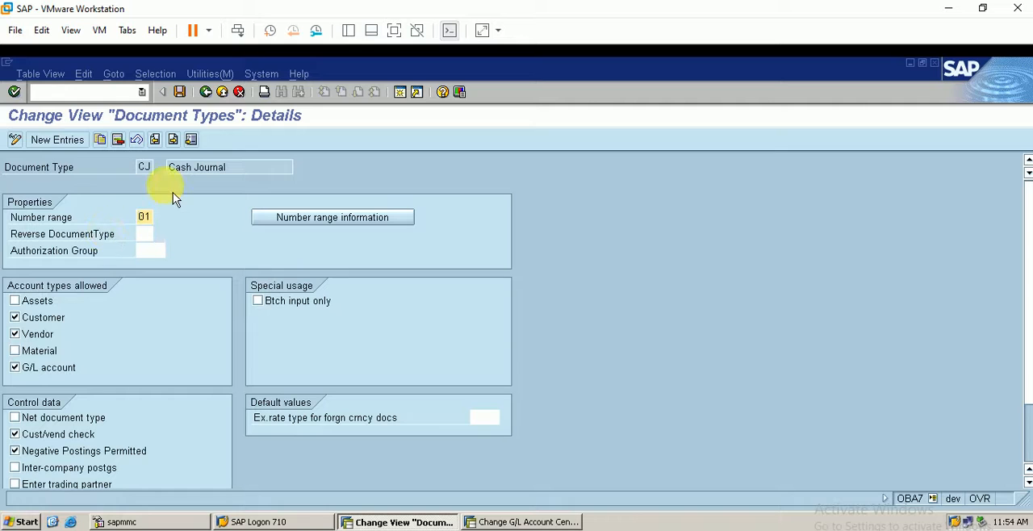
{"action": "left_click", "coordinate": [179, 91]}
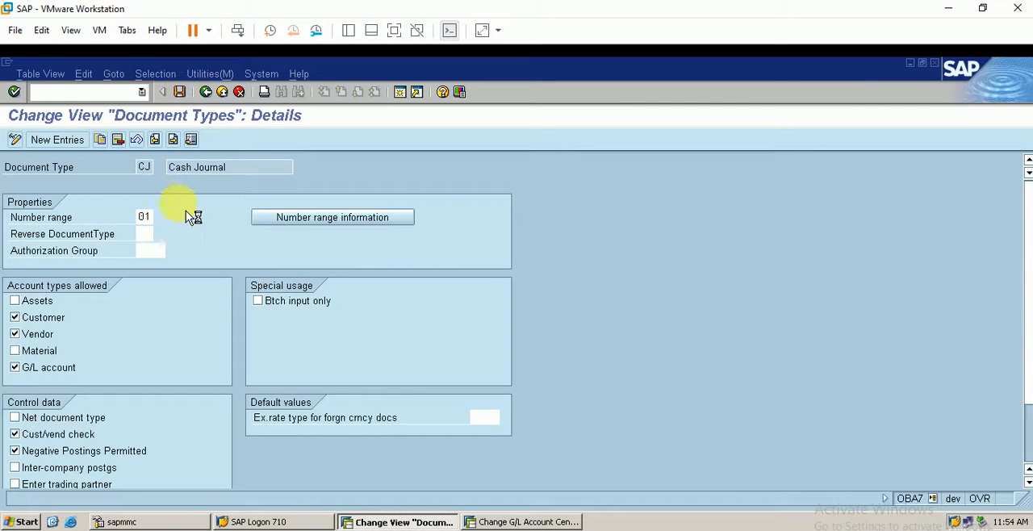
{"action": "left_click", "coordinate": [208, 92]}
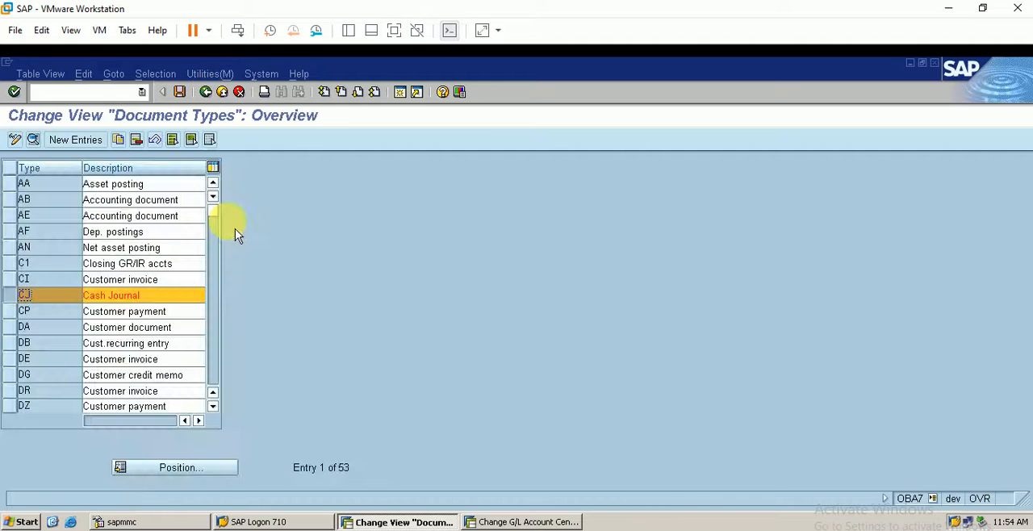
{"action": "left_click", "coordinate": [207, 93]}
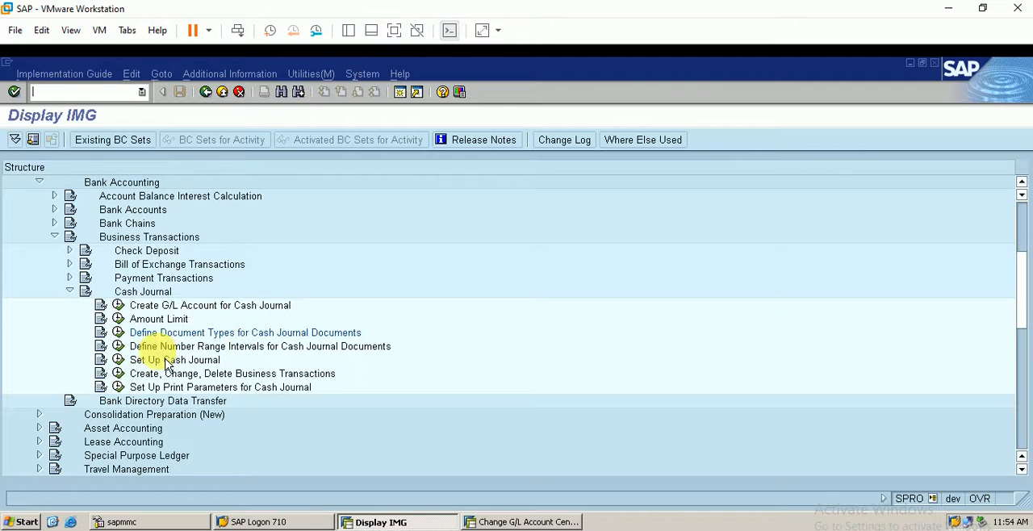
Open the cash journal document number range intervals for company code BERP in change mode and select interval 01
{"action": "left_click", "coordinate": [118, 346]}
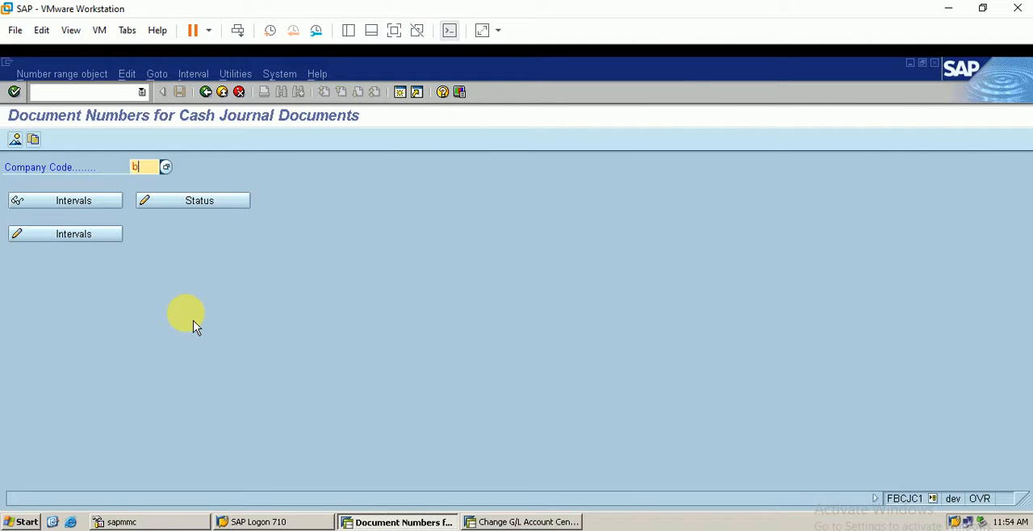
{"action": "type", "text": "berp"}
{"action": "key", "text": "Return"}
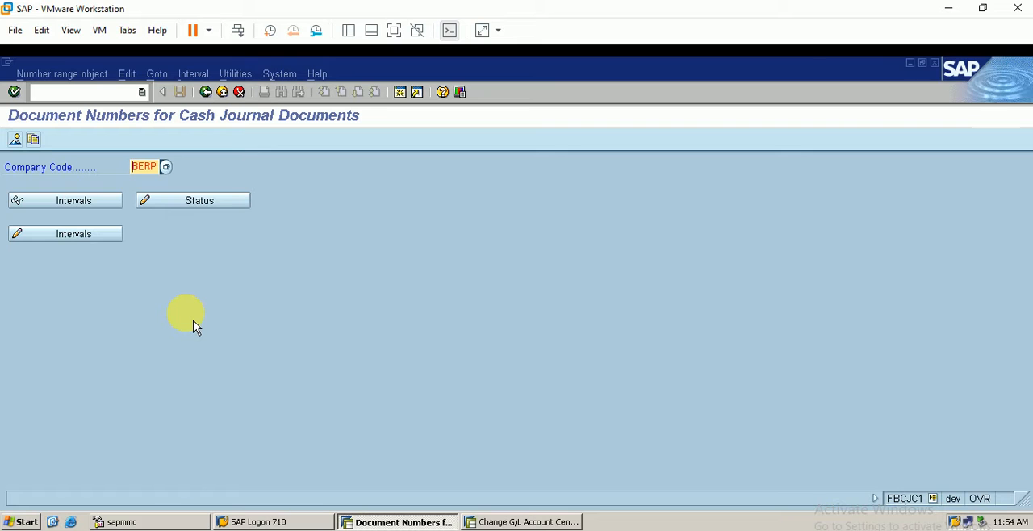
{"action": "left_click", "coordinate": [55, 232]}
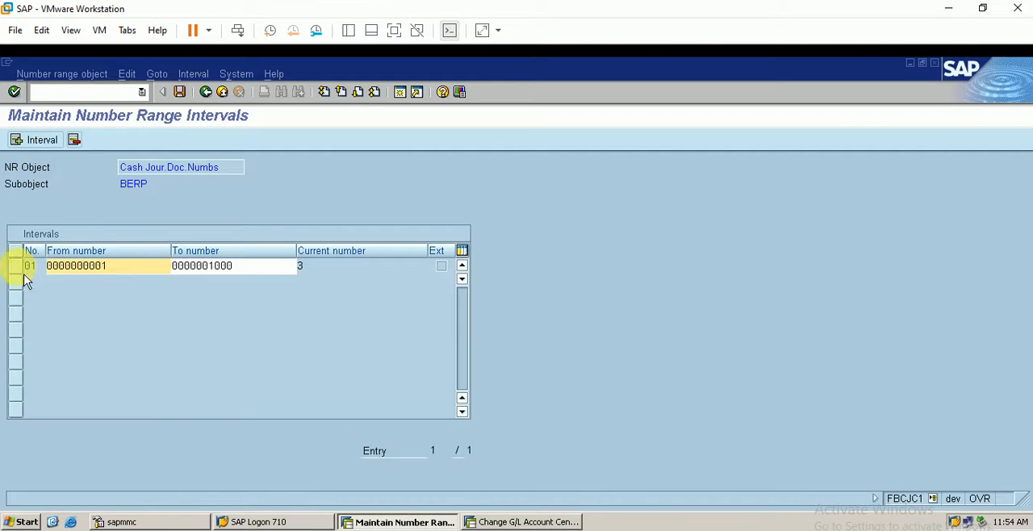
{"action": "left_click", "coordinate": [23, 273]}
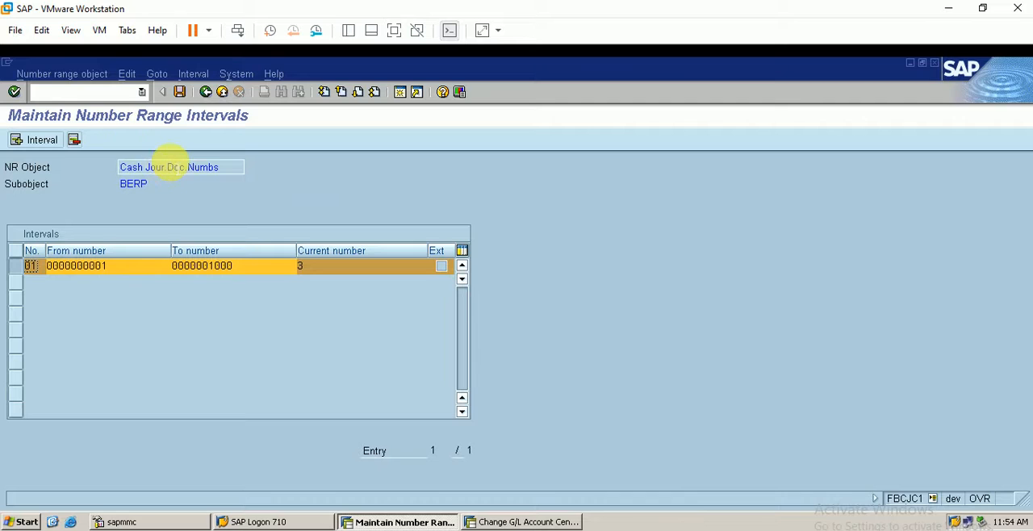
Save the number range interval, accept the transport notice, and return to the implementation guide
{"action": "left_click", "coordinate": [179, 91]}
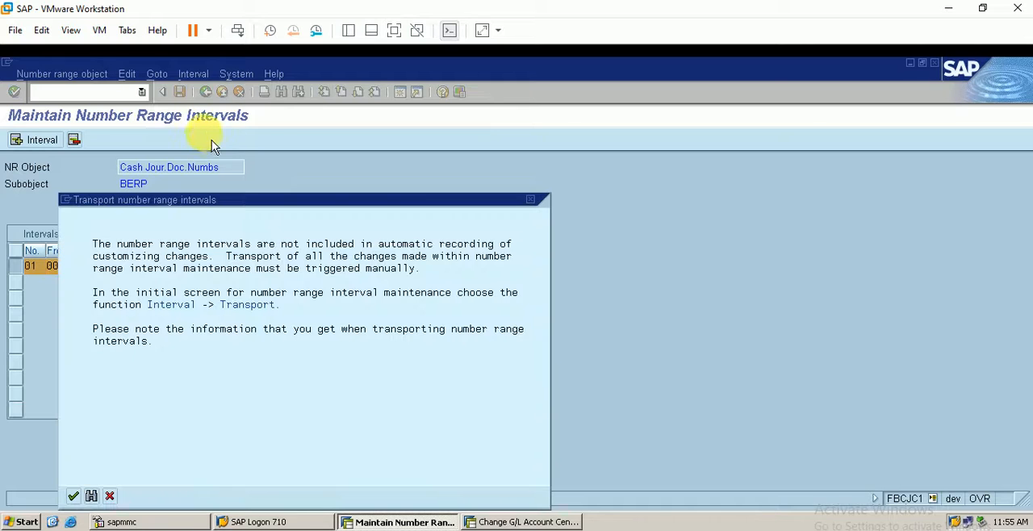
{"action": "left_click", "coordinate": [73, 496]}
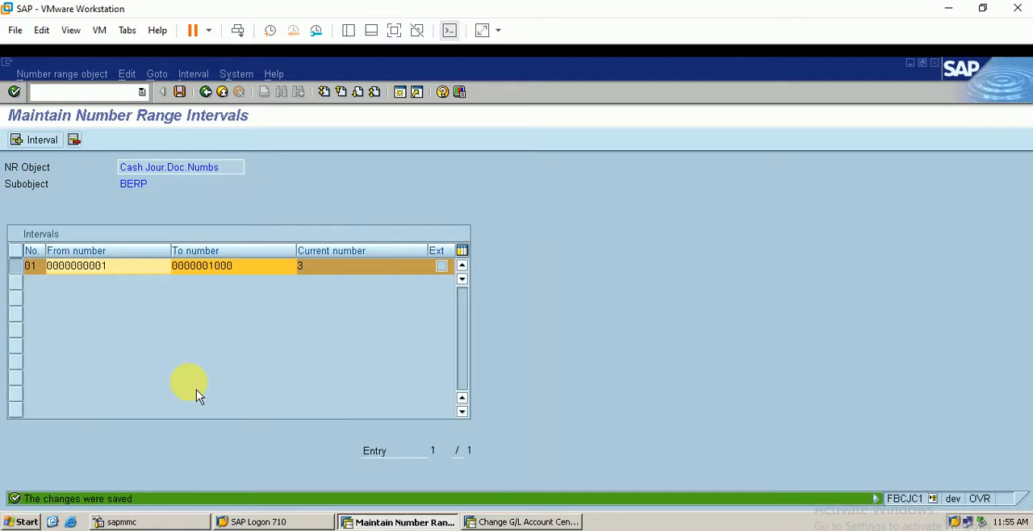
{"action": "left_click", "coordinate": [206, 92]}
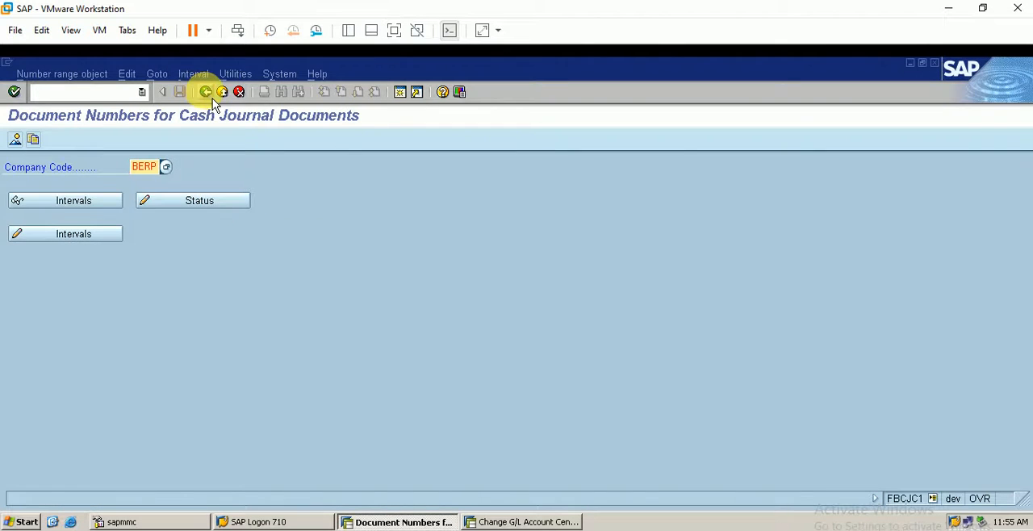
{"action": "left_click", "coordinate": [206, 92]}
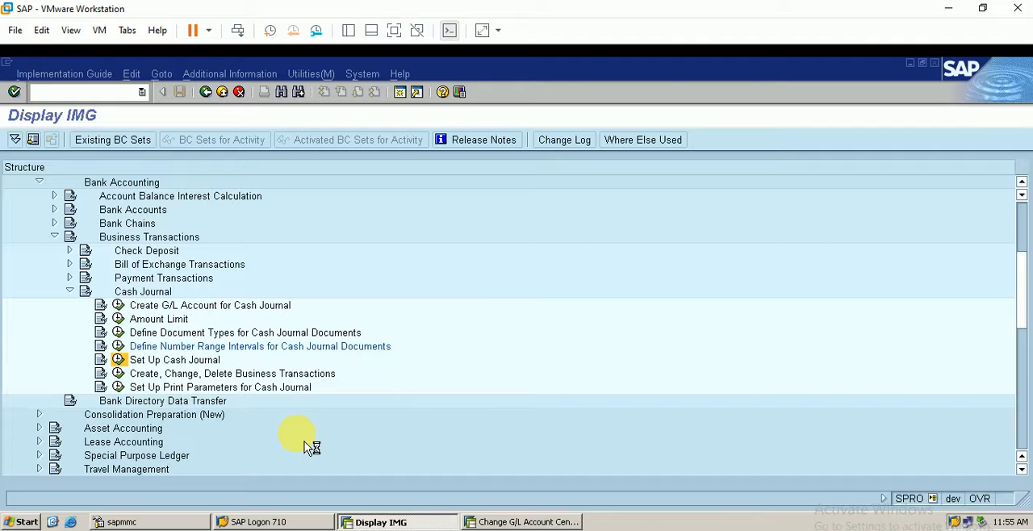
Open the cash journal setup, position the list at company code BERP, and select its cash journals 0001 and 0002
{"action": "left_click", "coordinate": [118, 359]}
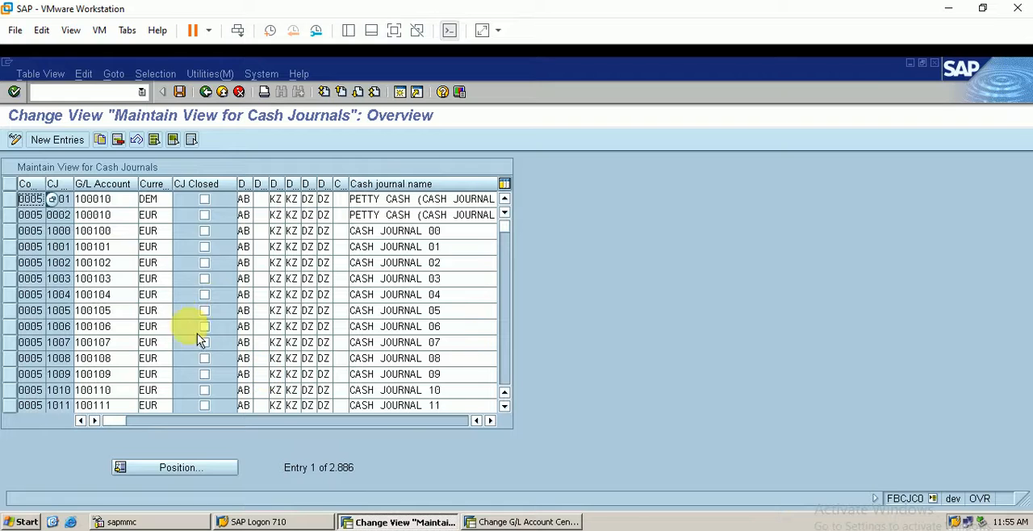
{"action": "left_click", "coordinate": [176, 468]}
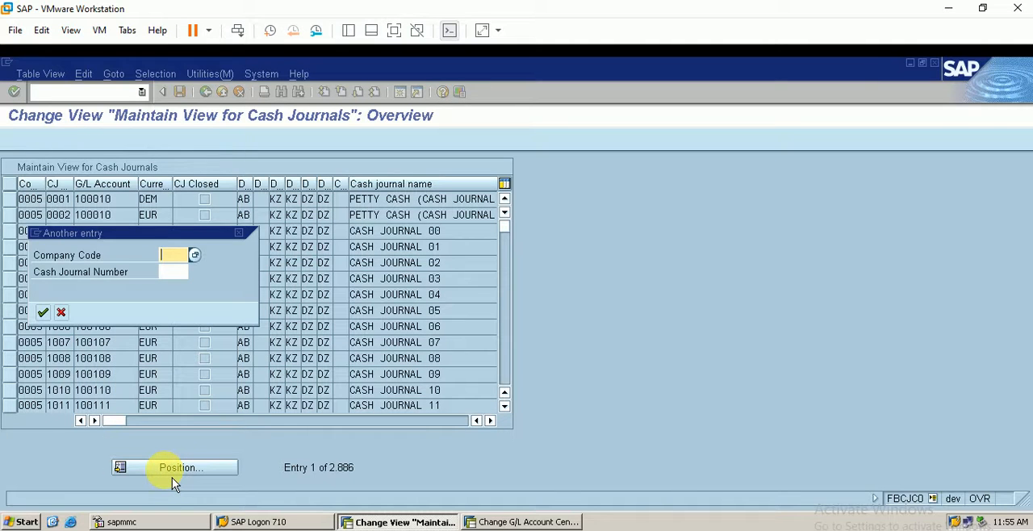
{"action": "type", "text": "berp"}
{"action": "key", "text": "Return"}
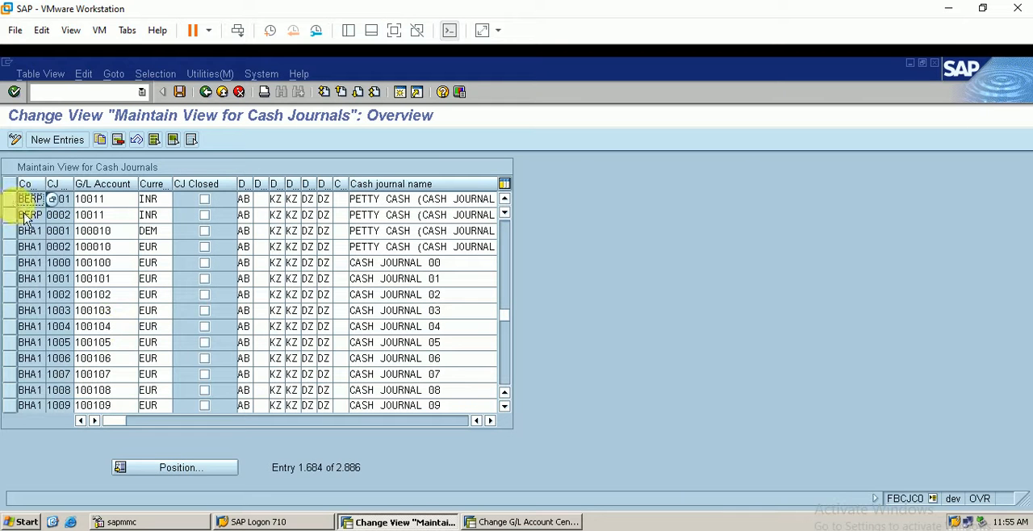
{"action": "left_click", "coordinate": [21, 201]}
{"action": "left_click", "coordinate": [19, 219]}
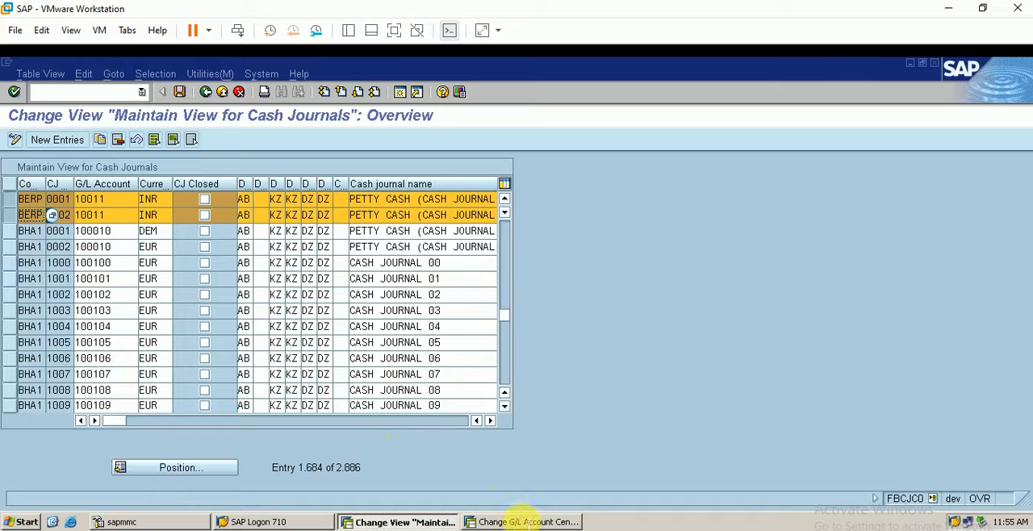
Check BERP's cash journals against the G/L account session, review their remaining columns, save, and leave the setup
{"action": "left_click", "coordinate": [516, 522]}
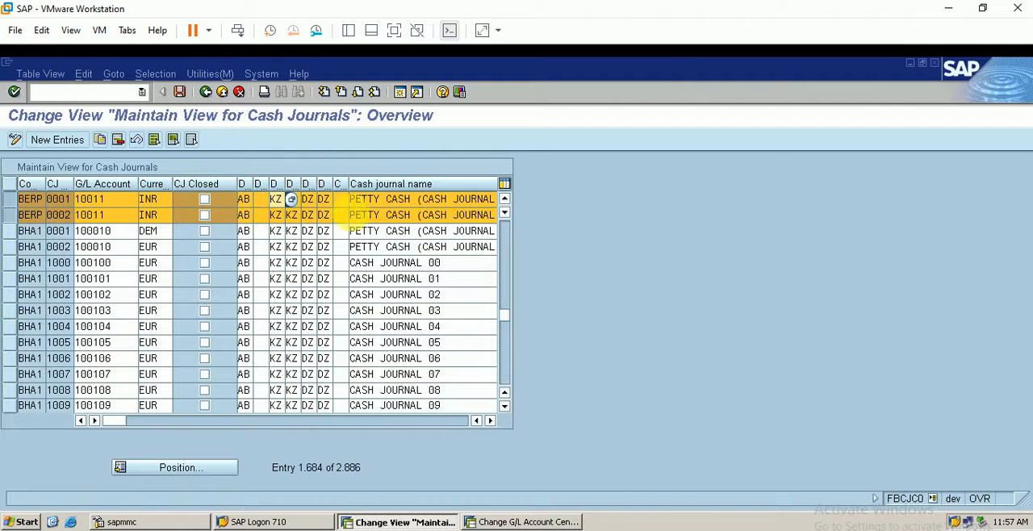
{"action": "left_click", "coordinate": [490, 420]}
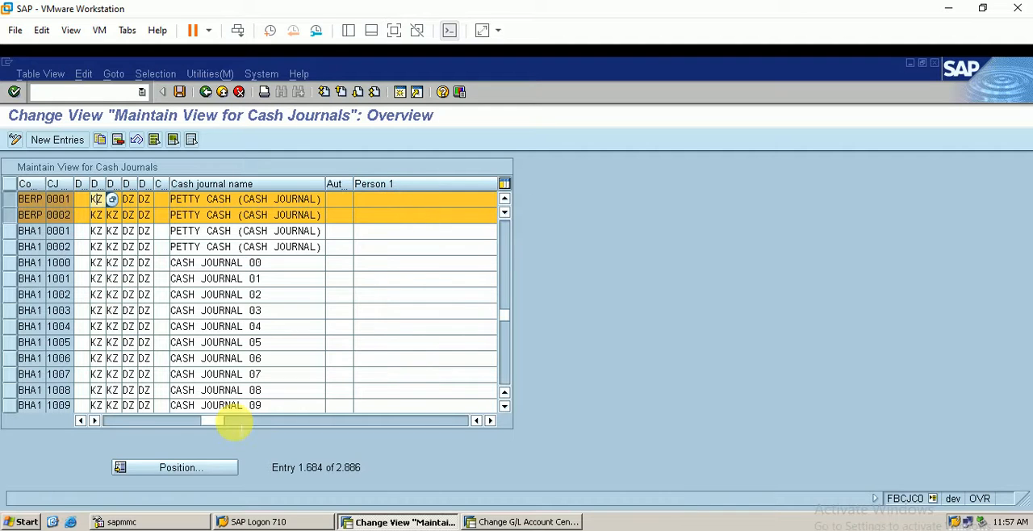
{"action": "left_click_drag", "start_coordinate": [232, 422], "coordinate": [149, 428]}
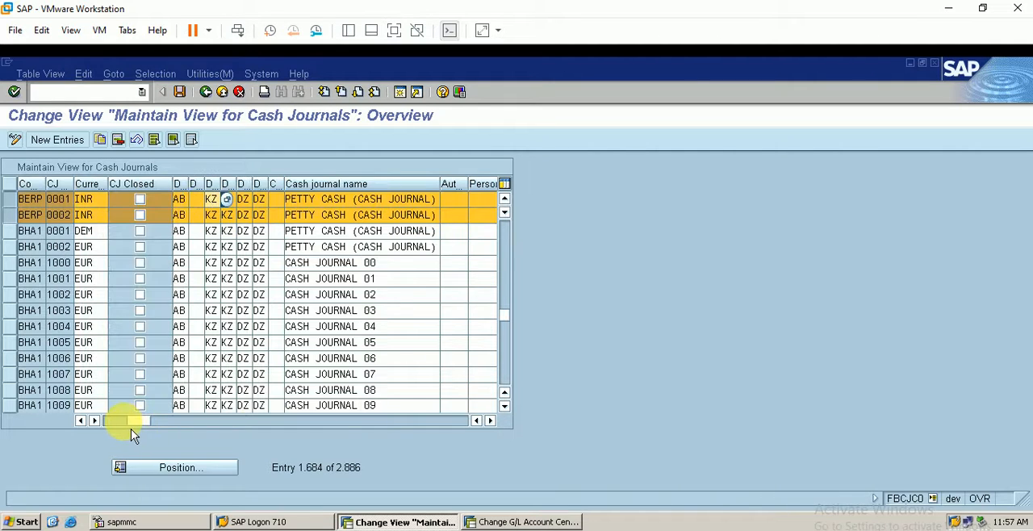
{"action": "left_click", "coordinate": [179, 91]}
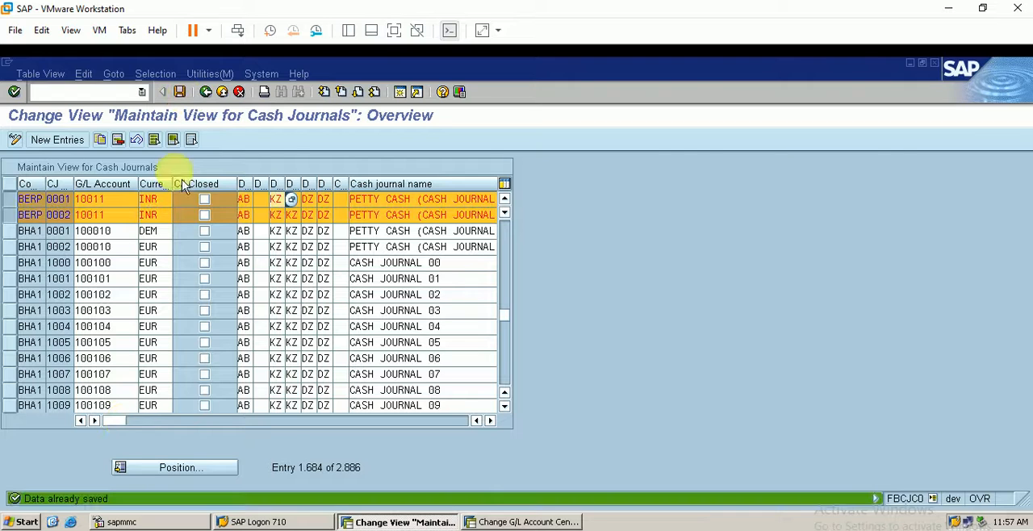
{"action": "left_click", "coordinate": [206, 91]}
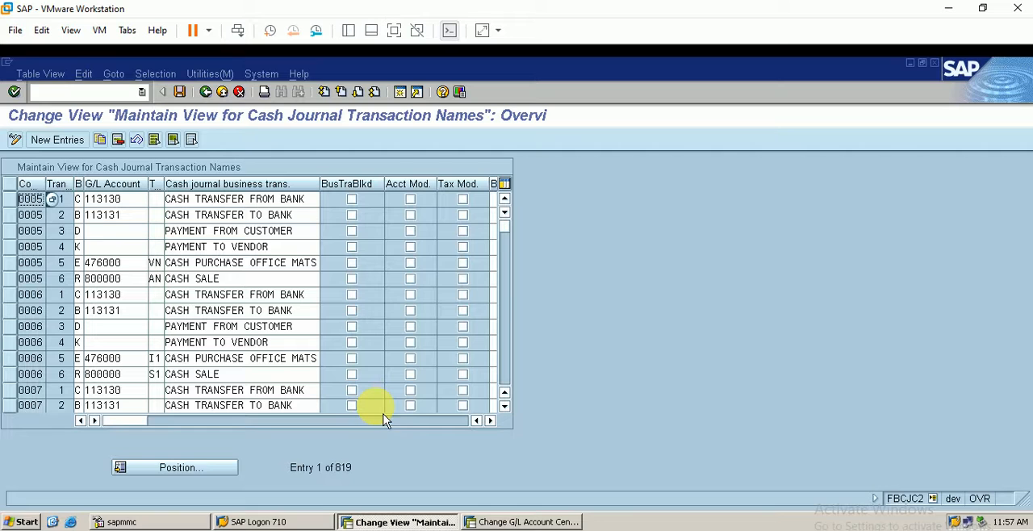
Position the cash journal business transactions at company code BERP and select its six transactions, from CASH TO BANK to CASH TO VENDOR
{"action": "left_click", "coordinate": [179, 474]}
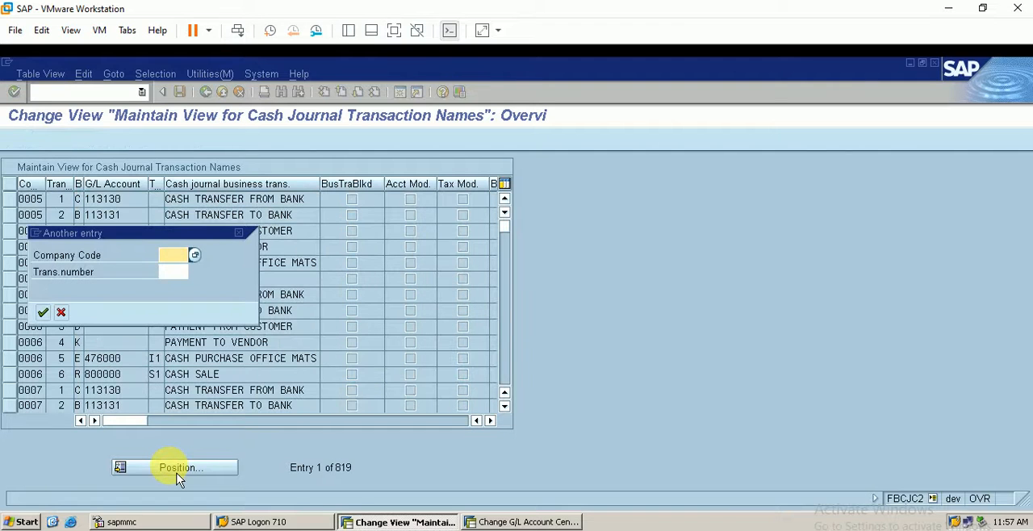
{"action": "type", "text": "berp"}
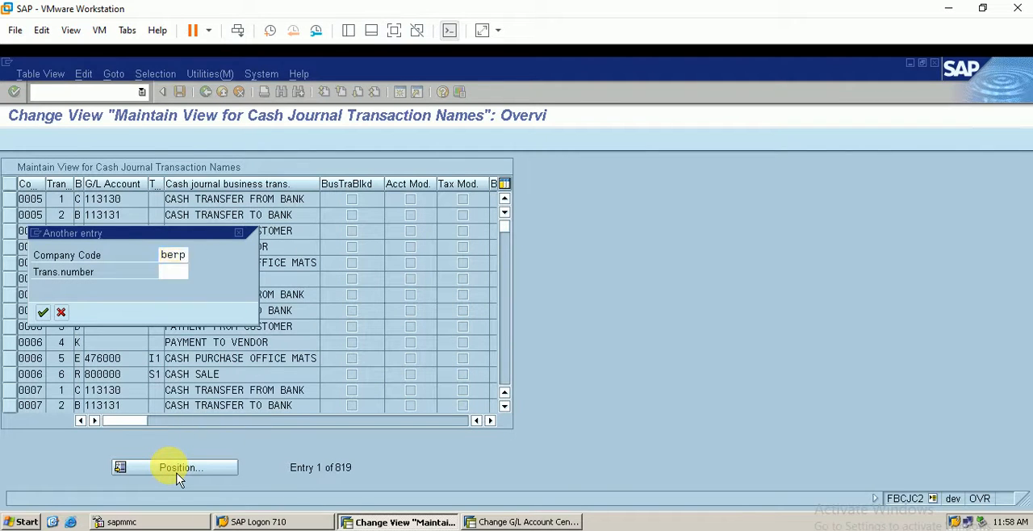
{"action": "key", "text": "Return"}
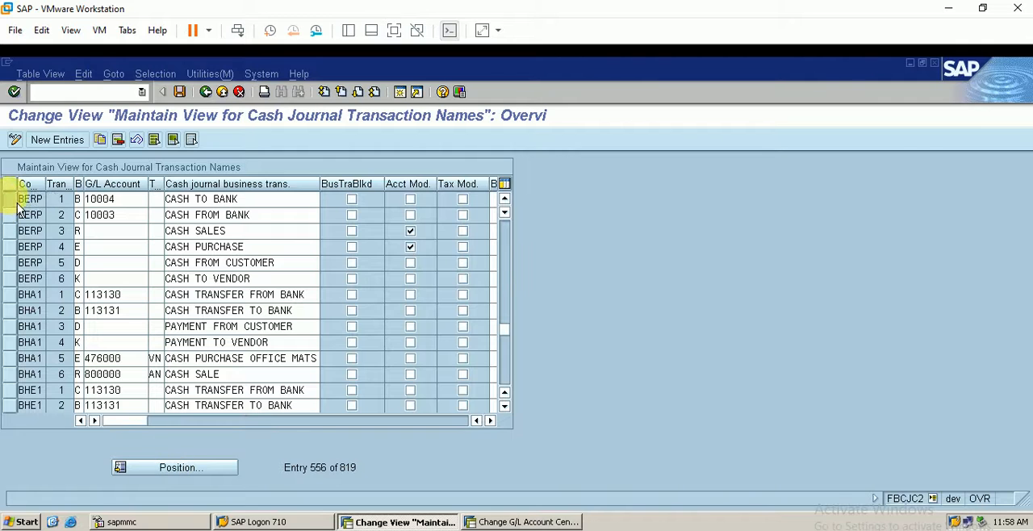
{"action": "left_click", "coordinate": [11, 199]}
{"action": "left_click", "coordinate": [12, 216]}
{"action": "left_click", "coordinate": [17, 234]}
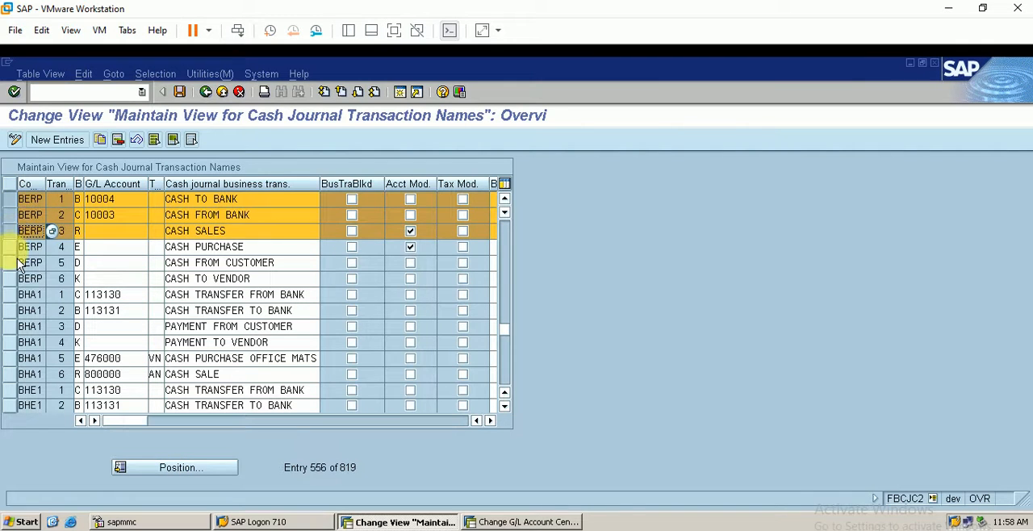
{"action": "left_click", "coordinate": [12, 247]}
{"action": "left_click", "coordinate": [12, 263]}
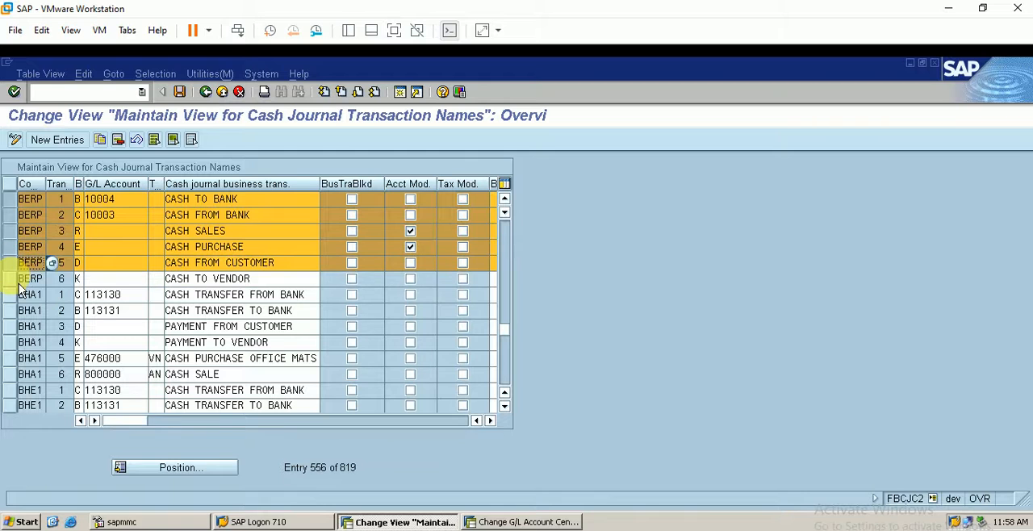
{"action": "left_click", "coordinate": [11, 279]}
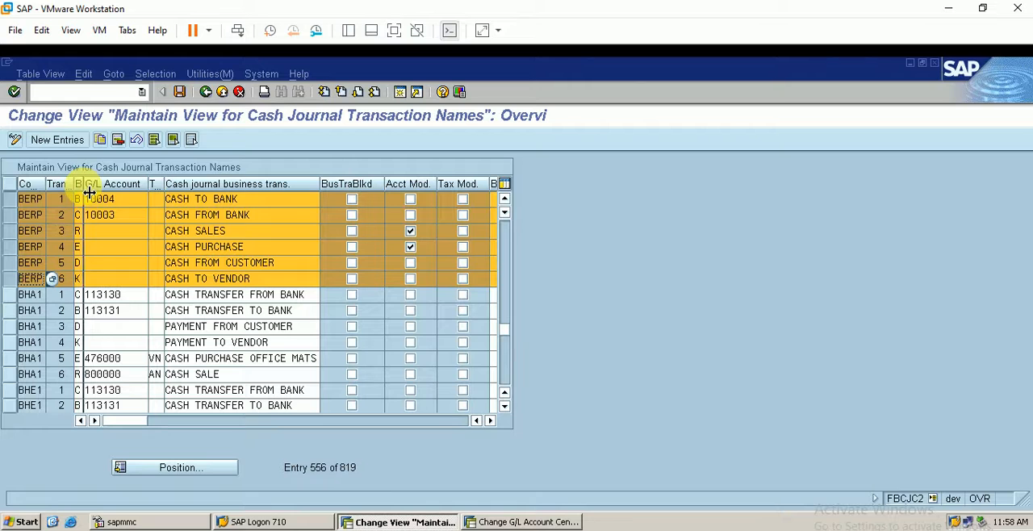
Widen the business transaction type column and review the available types, including payment to bank account and vendor posting
{"action": "left_click_drag", "start_coordinate": [89, 190], "coordinate": [95, 189]}
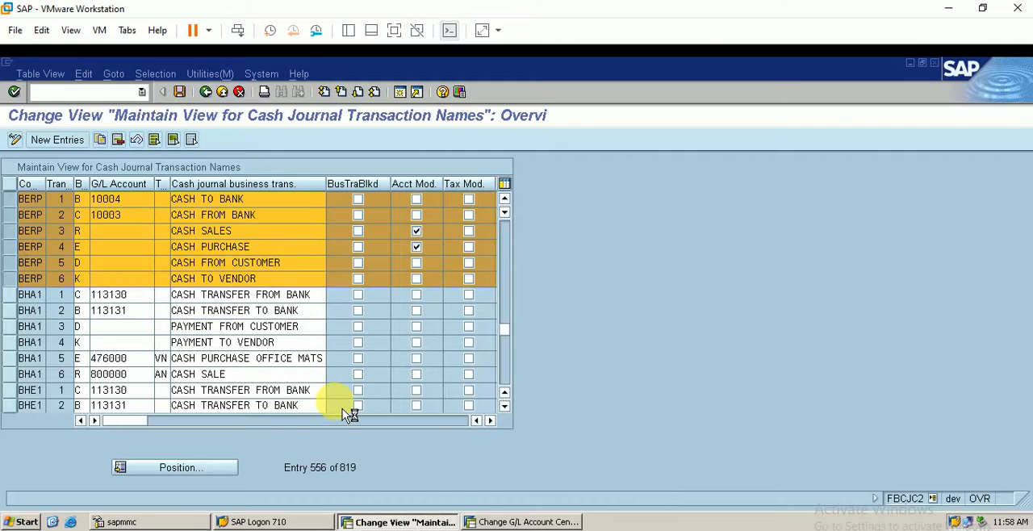
{"action": "key", "text": "F4"}
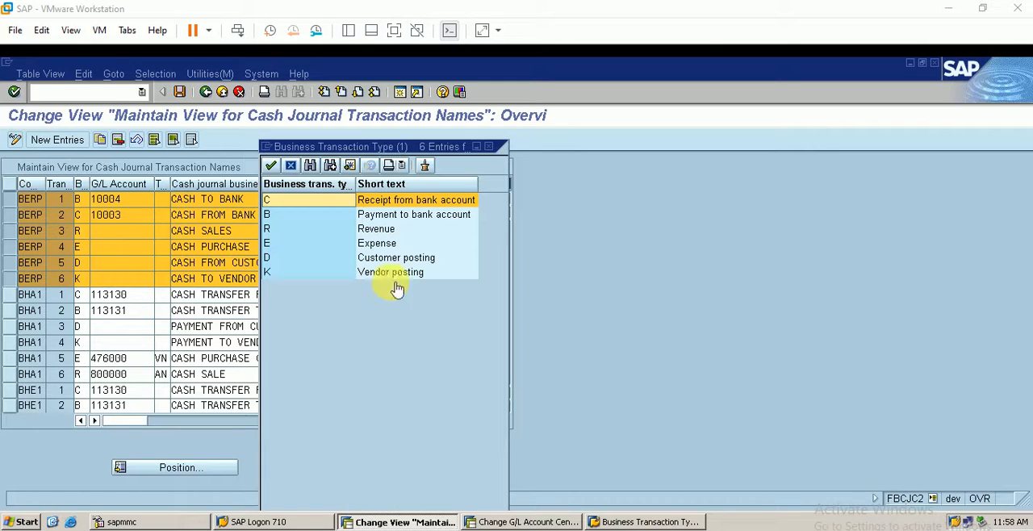
{"action": "left_click_drag", "start_coordinate": [389, 155], "coordinate": [694, 140]}
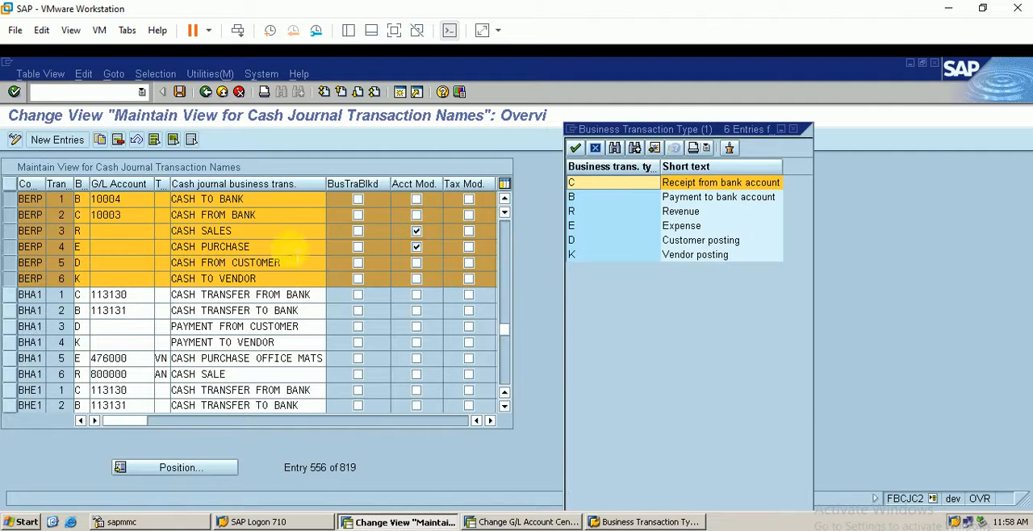
{"action": "left_click", "coordinate": [695, 202]}
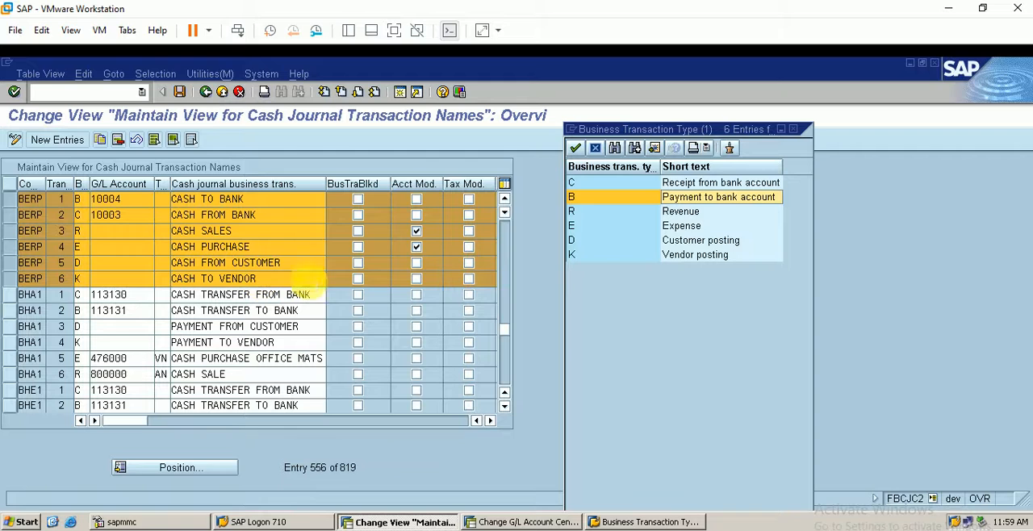
{"action": "left_click", "coordinate": [684, 257]}
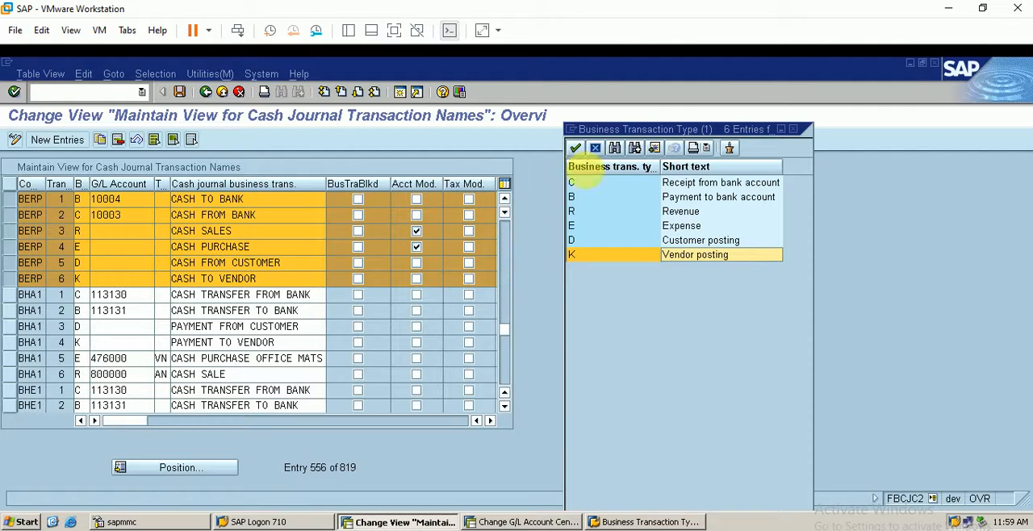
{"action": "left_click", "coordinate": [794, 129]}
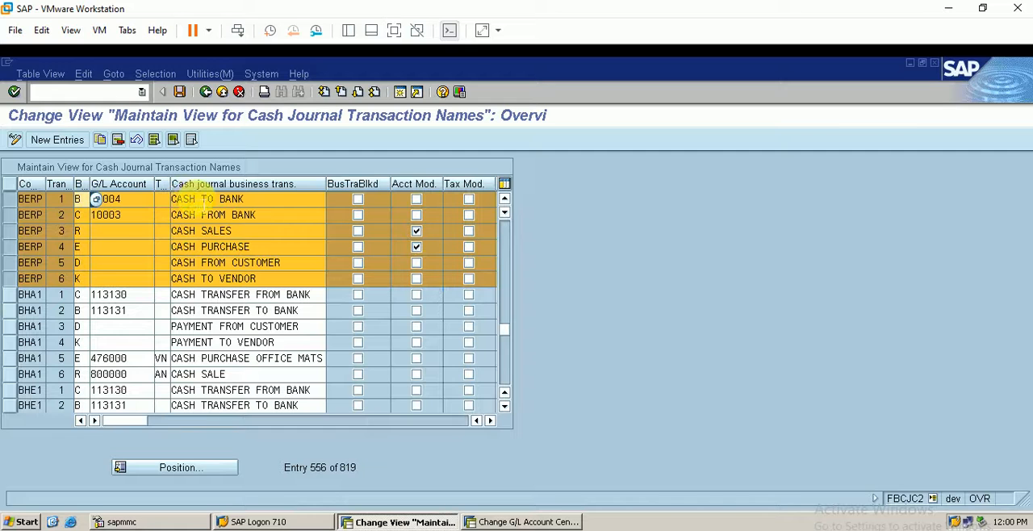
Look up the CASH TO BANK transaction's G/L account 10004, HBD INCOMING, in the G/L account session
{"action": "left_click", "coordinate": [190, 200]}
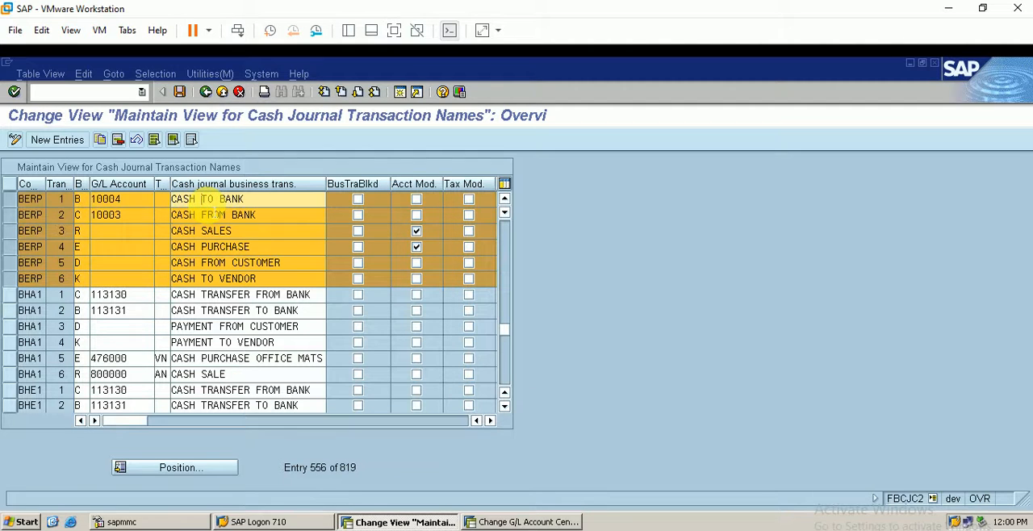
{"action": "left_click", "coordinate": [201, 200]}
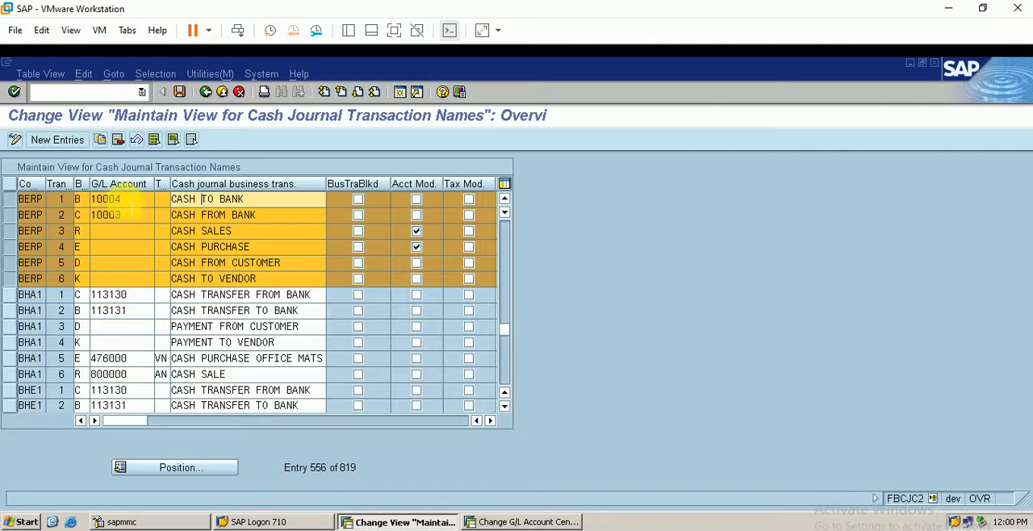
{"action": "left_click", "coordinate": [511, 522]}
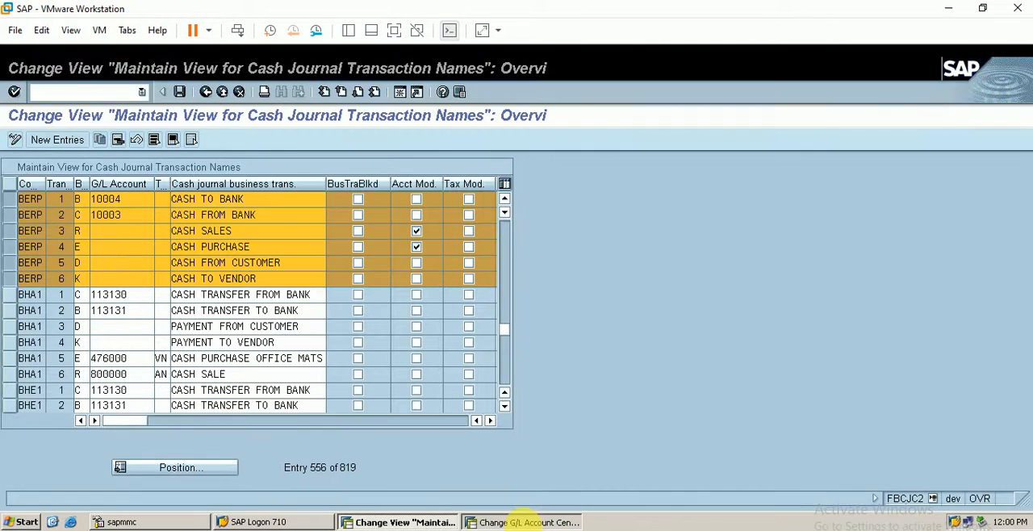
{"action": "left_click", "coordinate": [129, 254]}
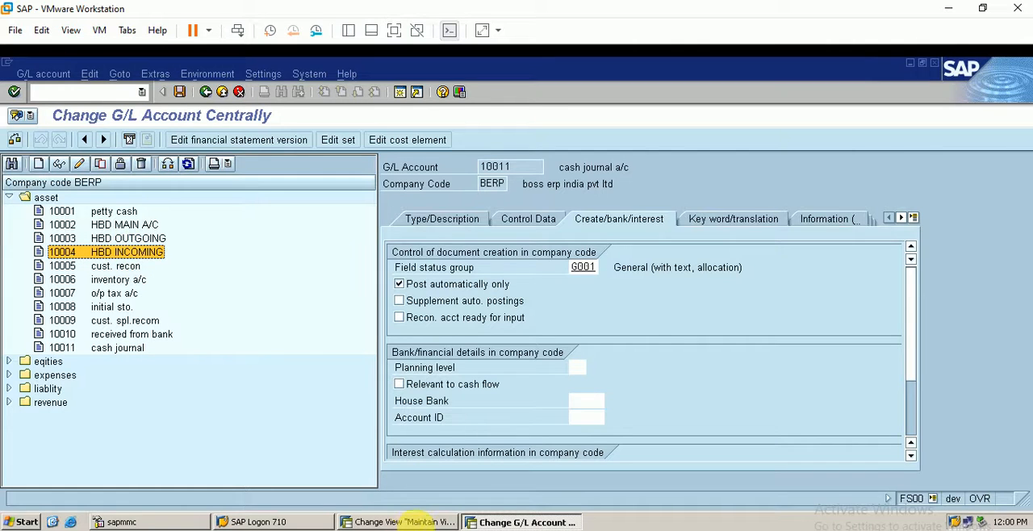
Return to the cash journal transaction names and allow tax modification for BERP's CASH PURCHASE transaction
{"action": "left_click", "coordinate": [406, 522]}
{"action": "left_click", "coordinate": [533, 522]}
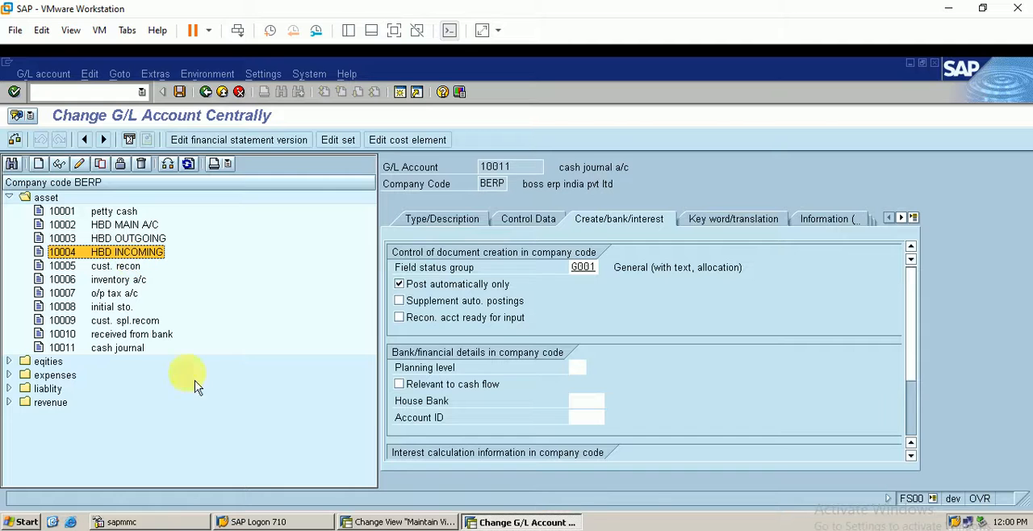
{"action": "left_click", "coordinate": [404, 522]}
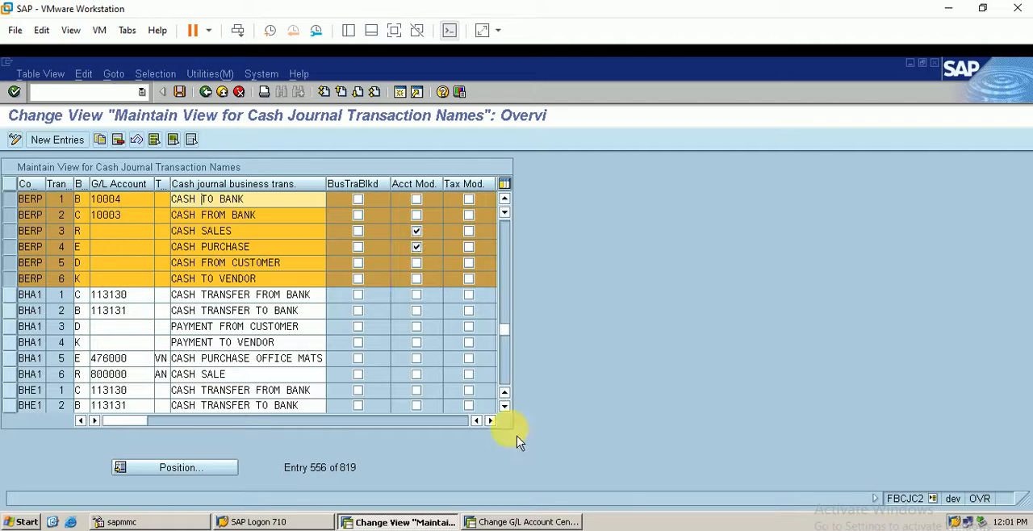
{"action": "left_click", "coordinate": [469, 248]}
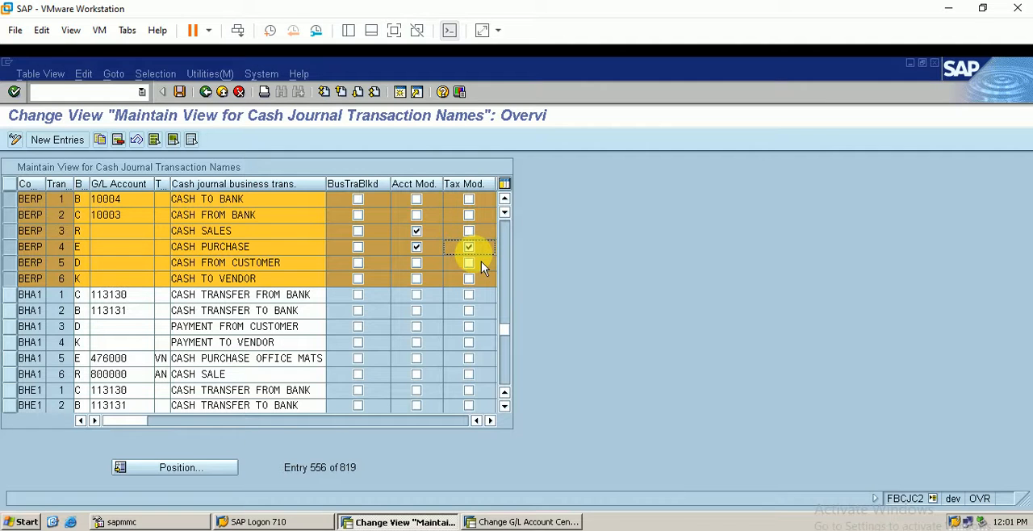
Check the remaining columns of BERP's cash journal transactions, save them and return to the implementation guide
{"action": "left_click", "coordinate": [490, 421]}
{"action": "left_click", "coordinate": [490, 422]}
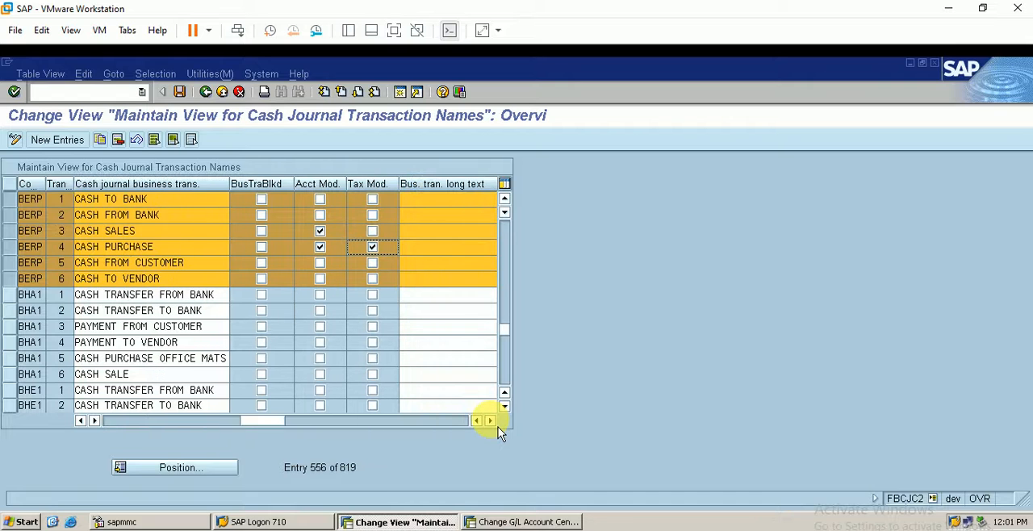
{"action": "left_click", "coordinate": [490, 421]}
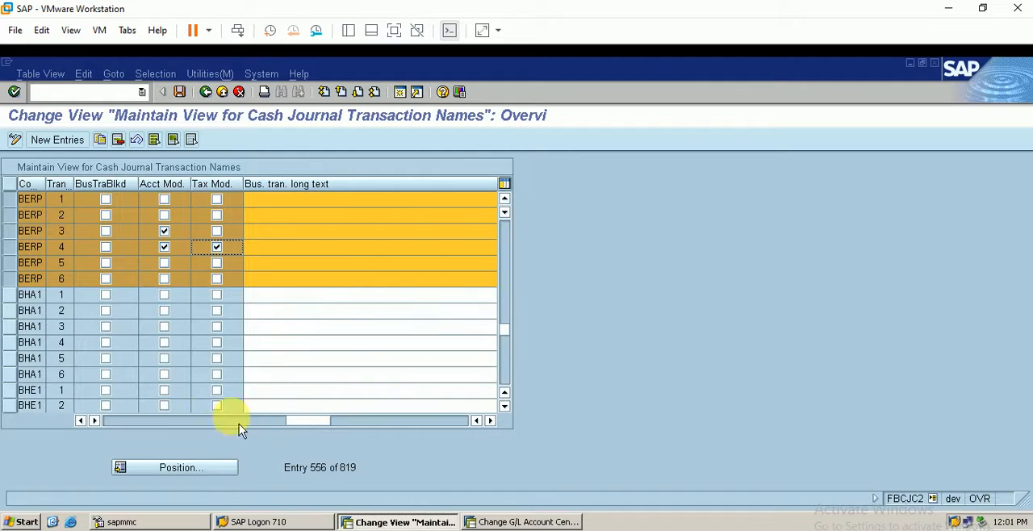
{"action": "left_click", "coordinate": [135, 427]}
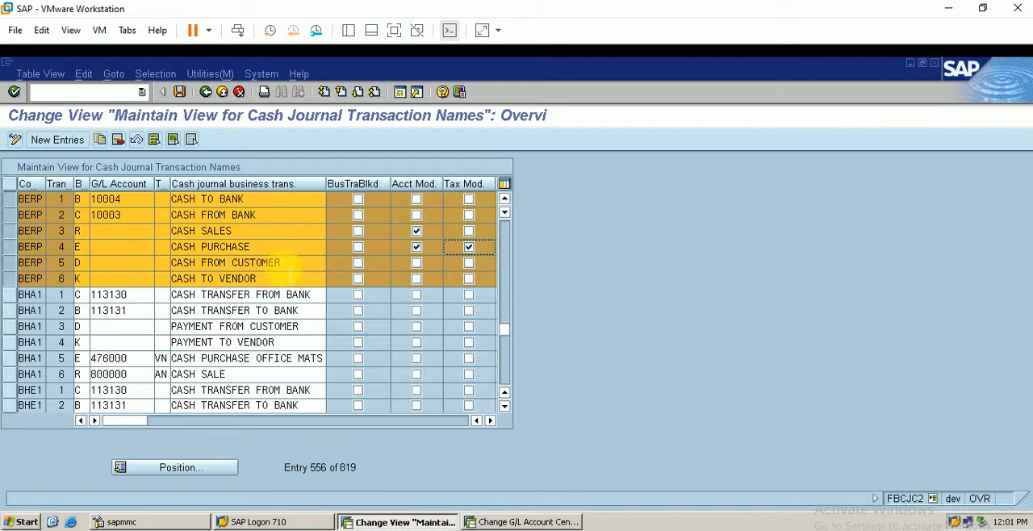
{"action": "left_click", "coordinate": [179, 92]}
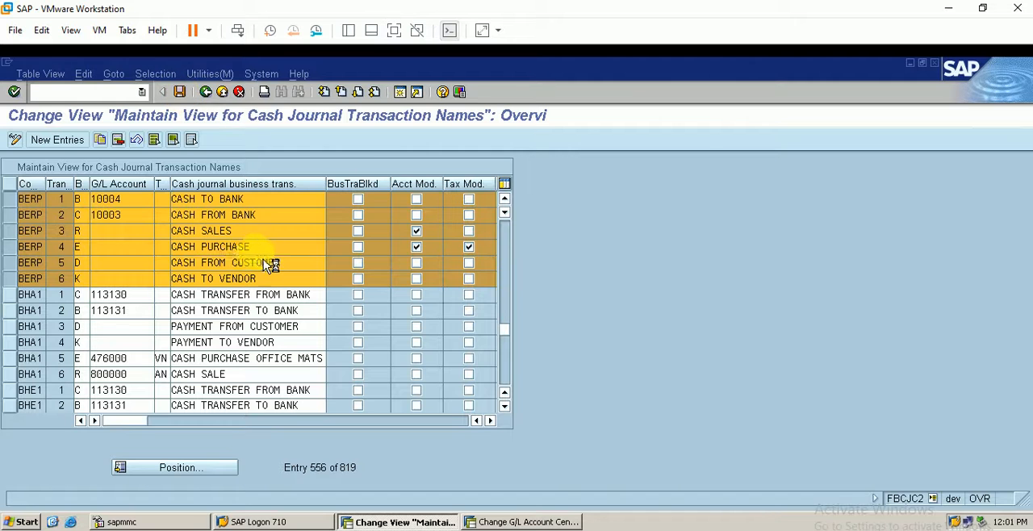
{"action": "left_click", "coordinate": [44, 297]}
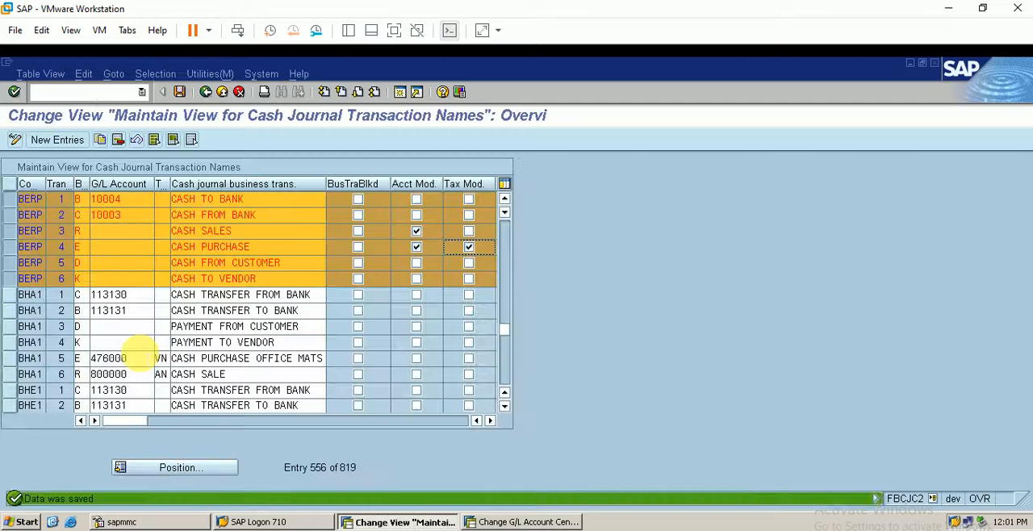
{"action": "left_click", "coordinate": [208, 93]}
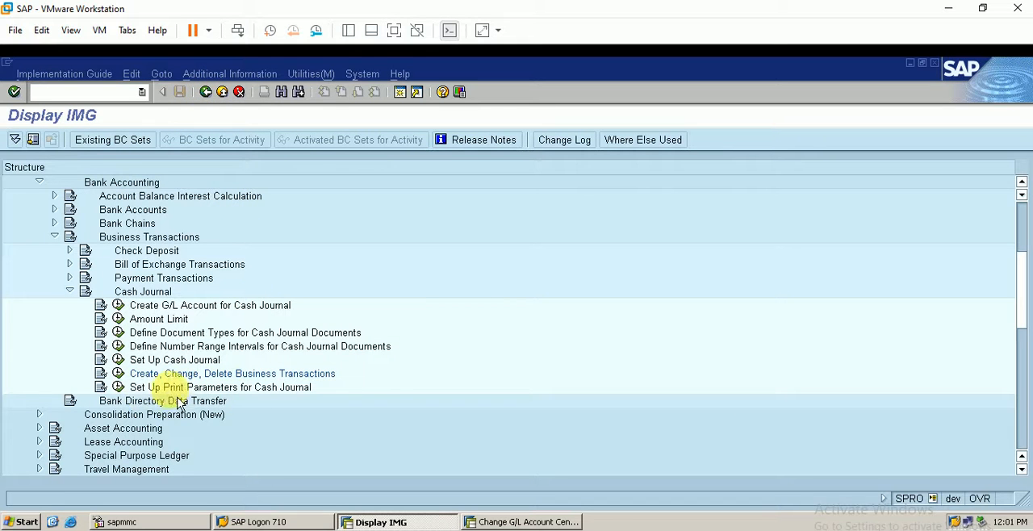
Open the cash journal print parameters, position at company code BERP and select its entry with print program RFCASH20
{"action": "left_click", "coordinate": [118, 388]}
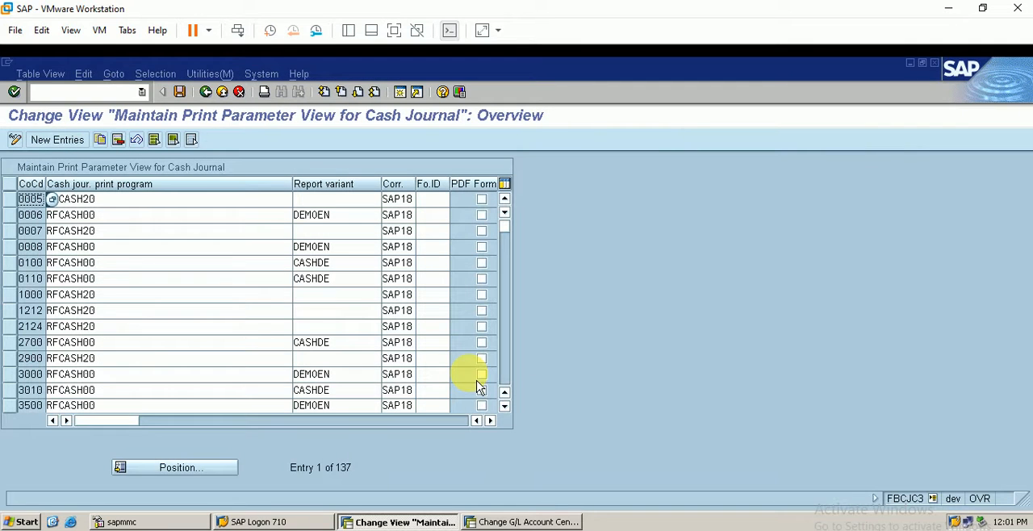
{"action": "left_click", "coordinate": [189, 473]}
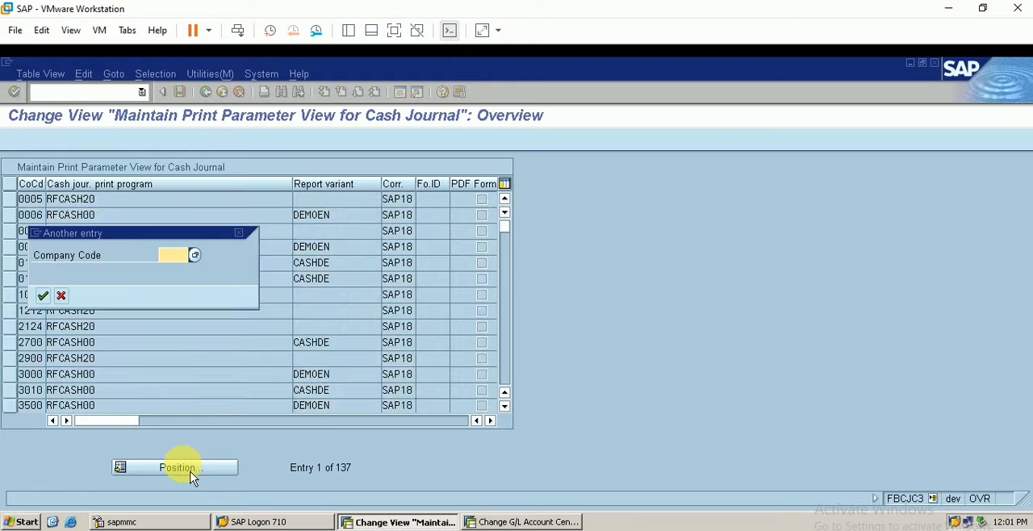
{"action": "type", "text": "berp"}
{"action": "key", "text": "Return"}
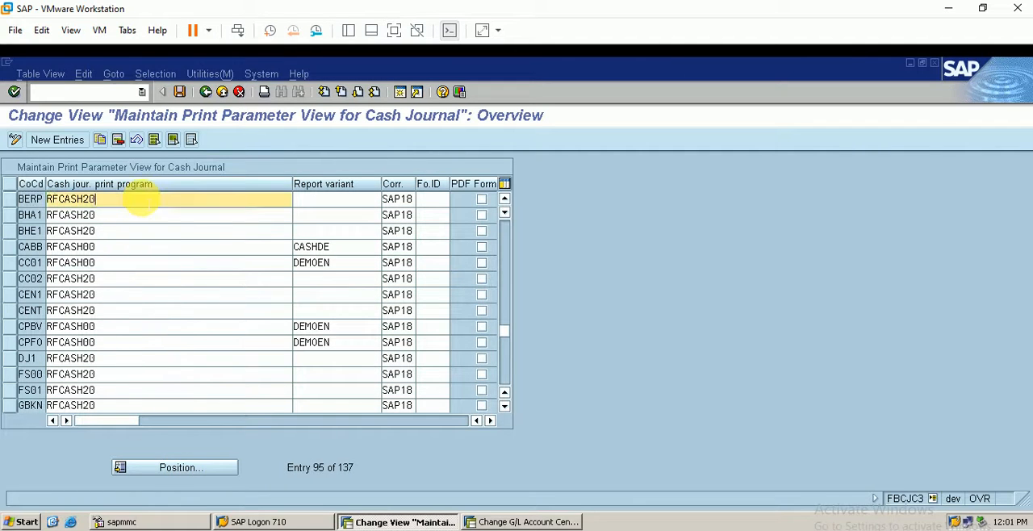
{"action": "left_click", "coordinate": [10, 200]}
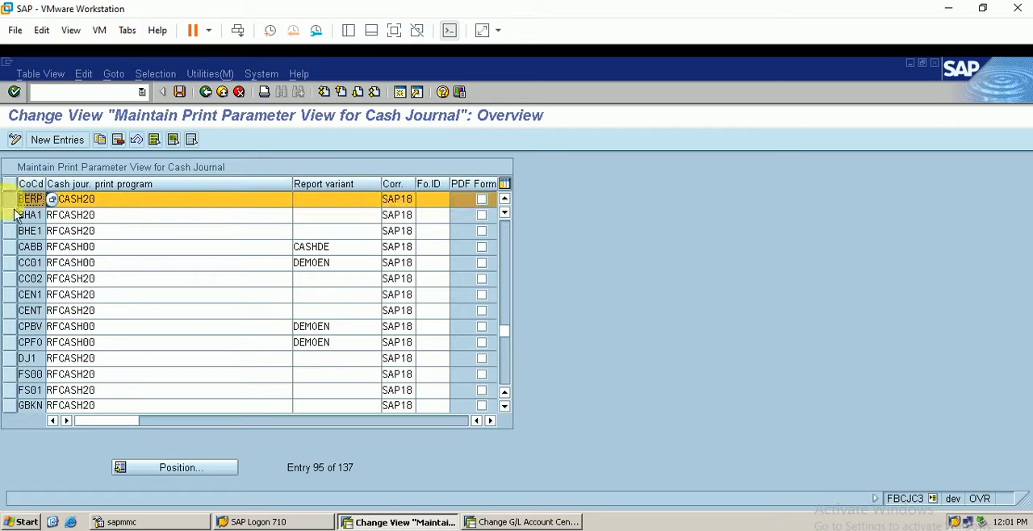
{"action": "left_click", "coordinate": [114, 200]}
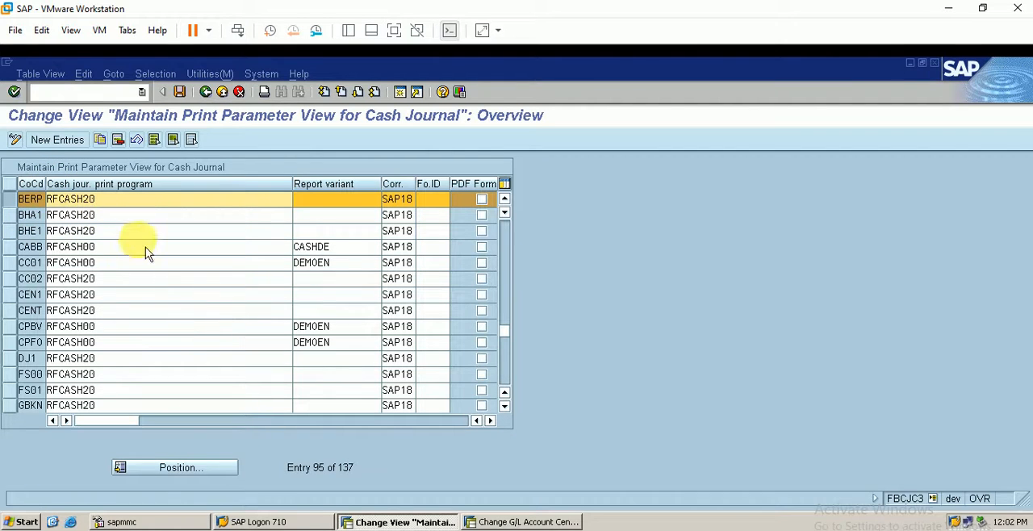
Review the remaining print parameter columns for BERP, save the print parameters and leave the view
{"action": "left_click", "coordinate": [453, 421]}
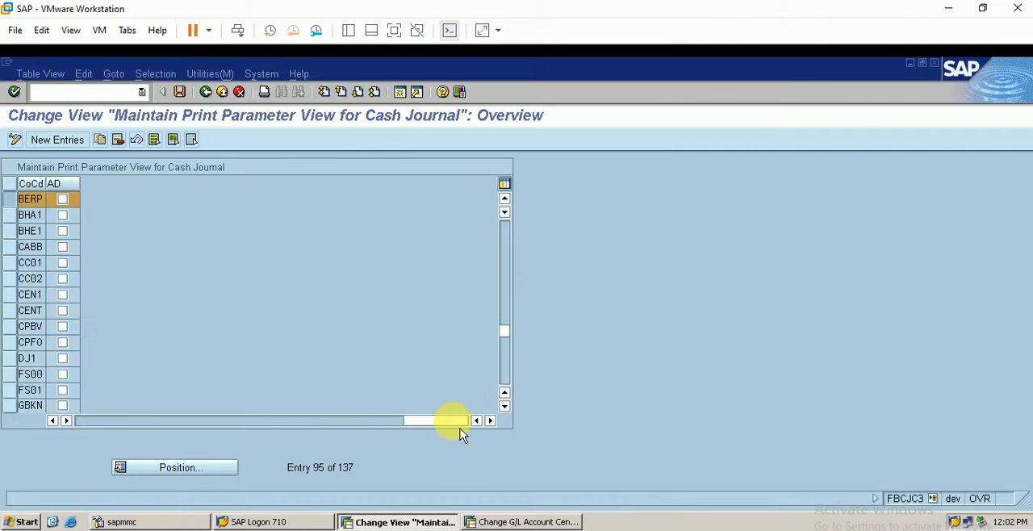
{"action": "left_click", "coordinate": [98, 423]}
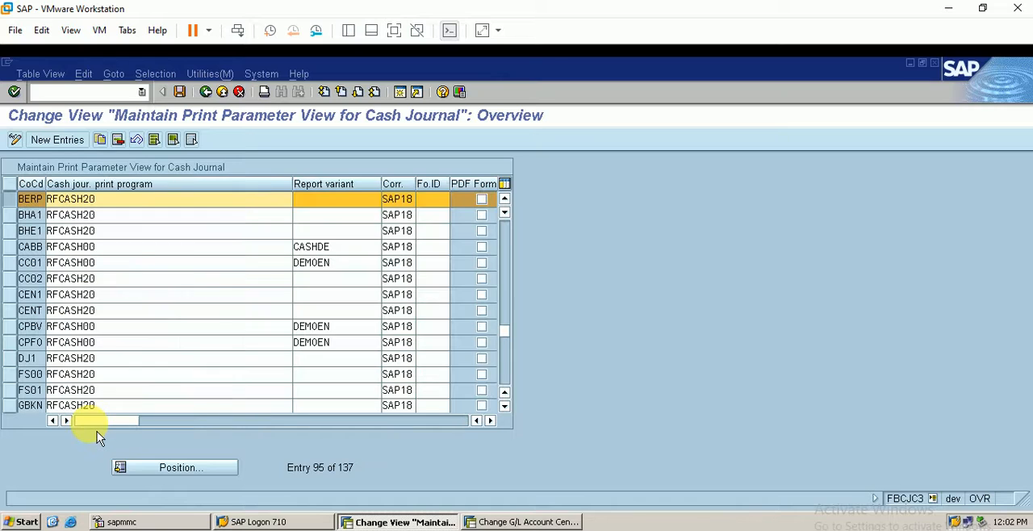
{"action": "left_click", "coordinate": [179, 93]}
{"action": "left_click", "coordinate": [205, 92]}
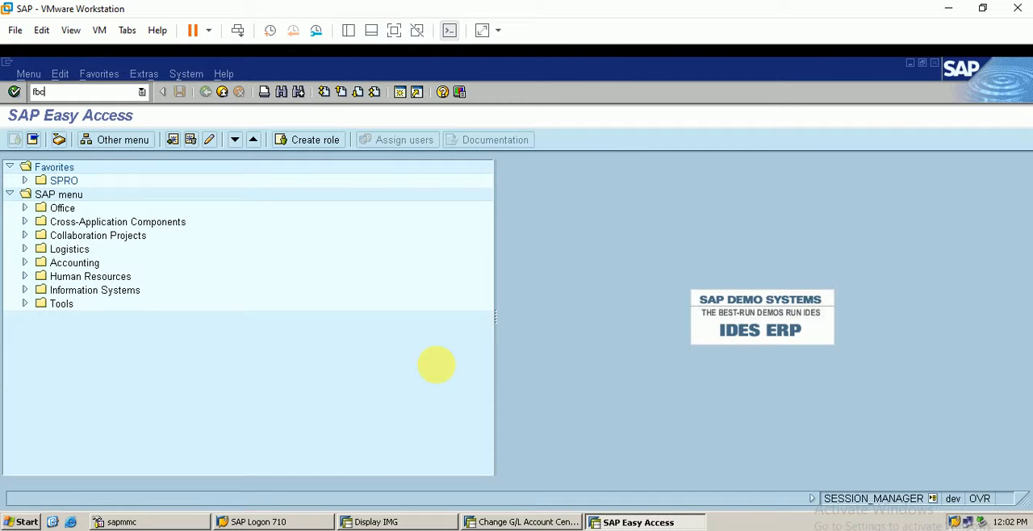
Open cash journal 0001 of BERP with transaction FBCJ and show the entries of the day before today, 31.07.2021
{"action": "key", "text": "Return"}
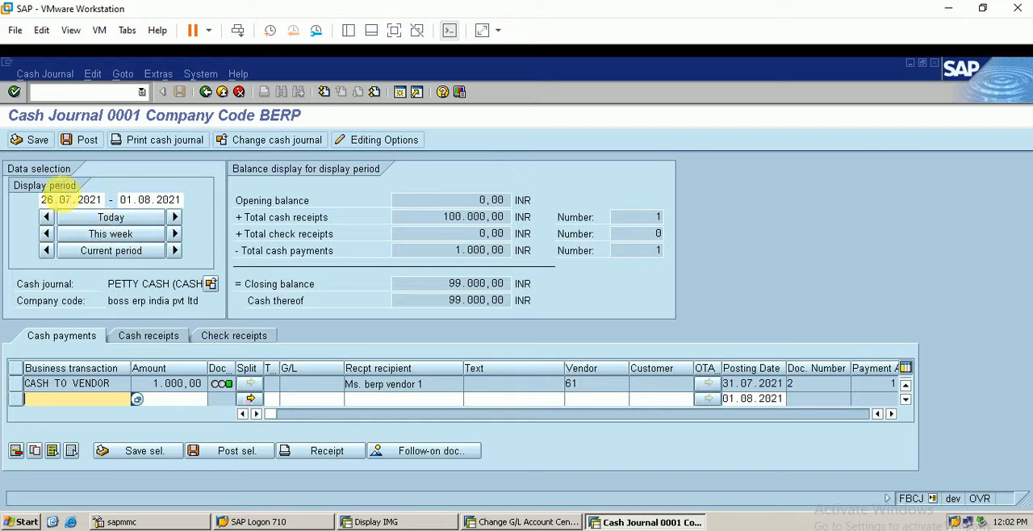
{"action": "left_click", "coordinate": [107, 220]}
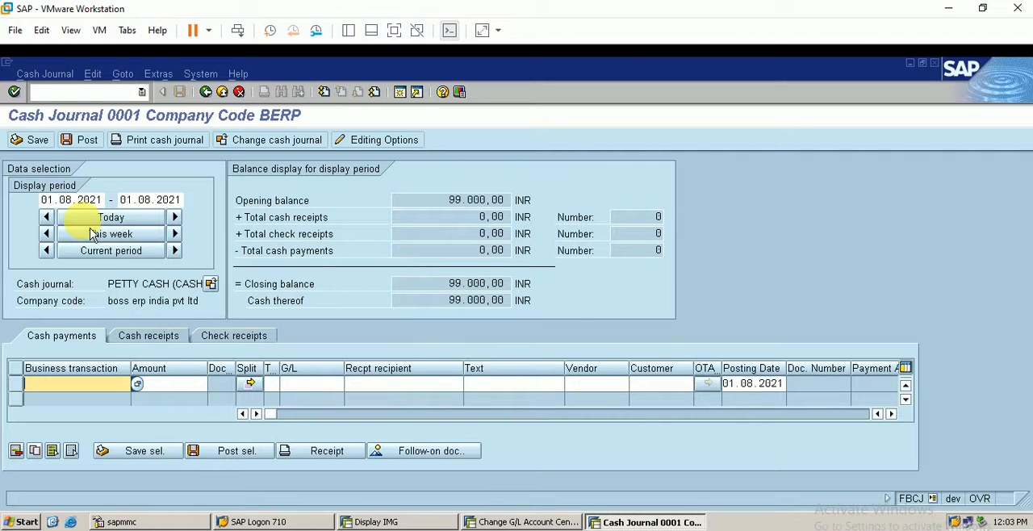
{"action": "left_click", "coordinate": [46, 217]}
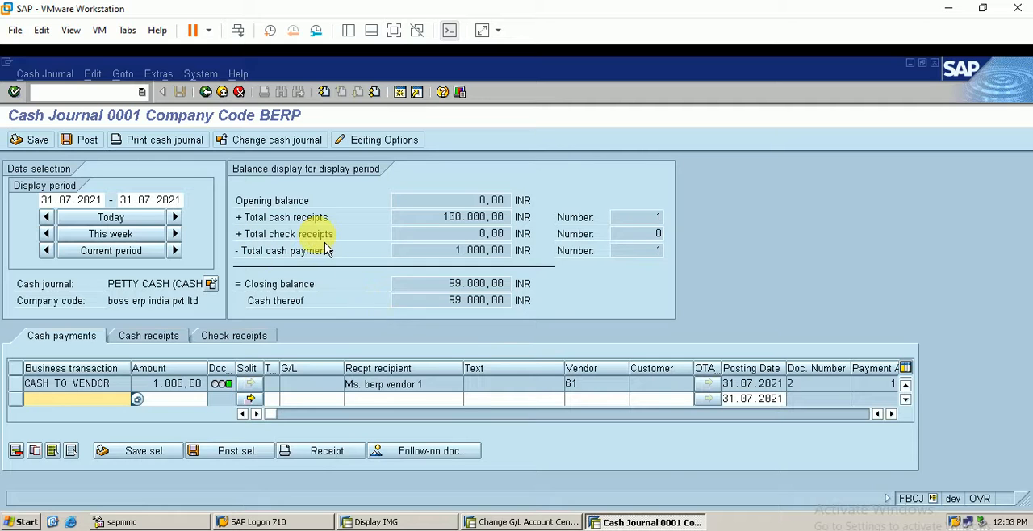
Change to cash journal 0002 of company code BERP and set the display period to today, 01.08.2021
{"action": "left_click", "coordinate": [274, 142]}
{"action": "key", "text": "Tab"}
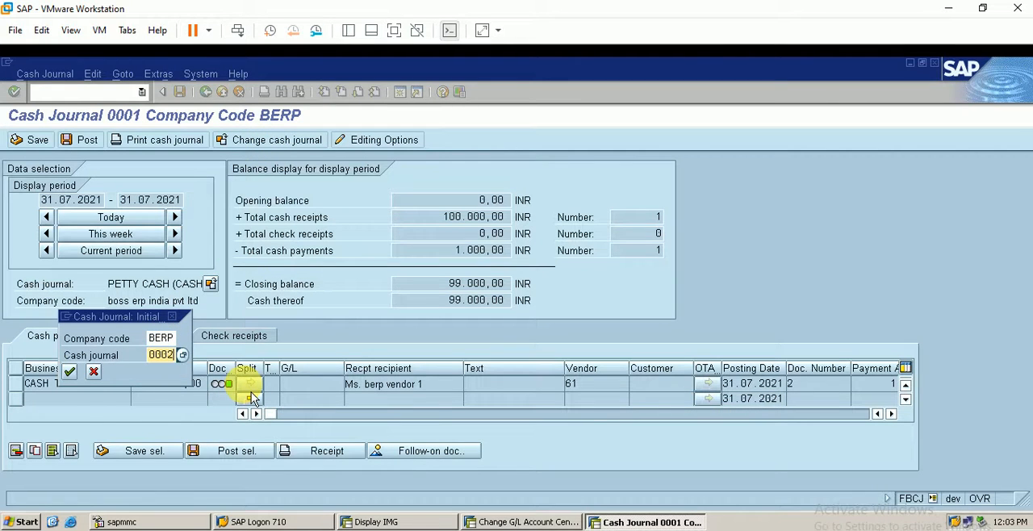
{"action": "key", "text": "Return"}
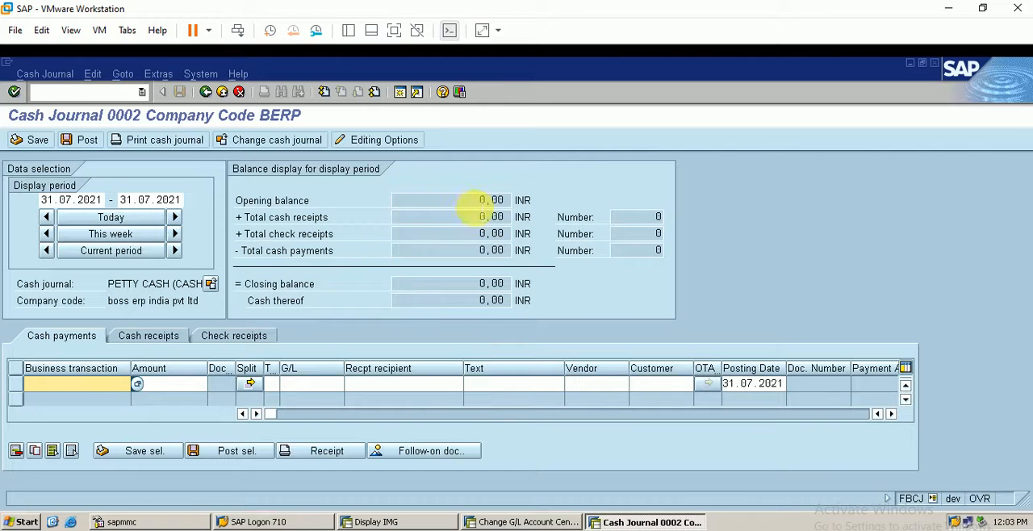
{"action": "left_click", "coordinate": [107, 219]}
Enter a cash receipt in journal 0002 with business transaction CASH FROM BANK and an amount of 5000
{"action": "left_click", "coordinate": [163, 348]}
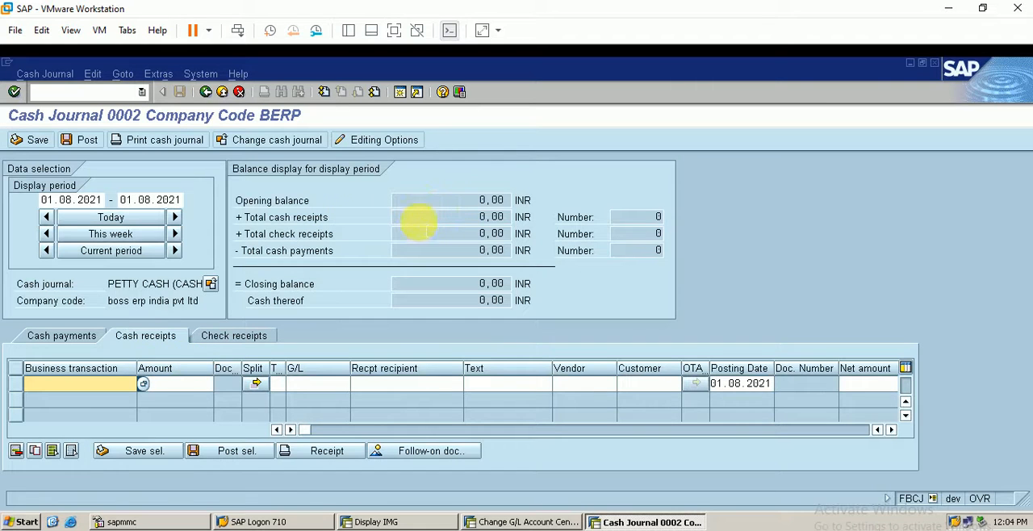
{"action": "left_click", "coordinate": [145, 387]}
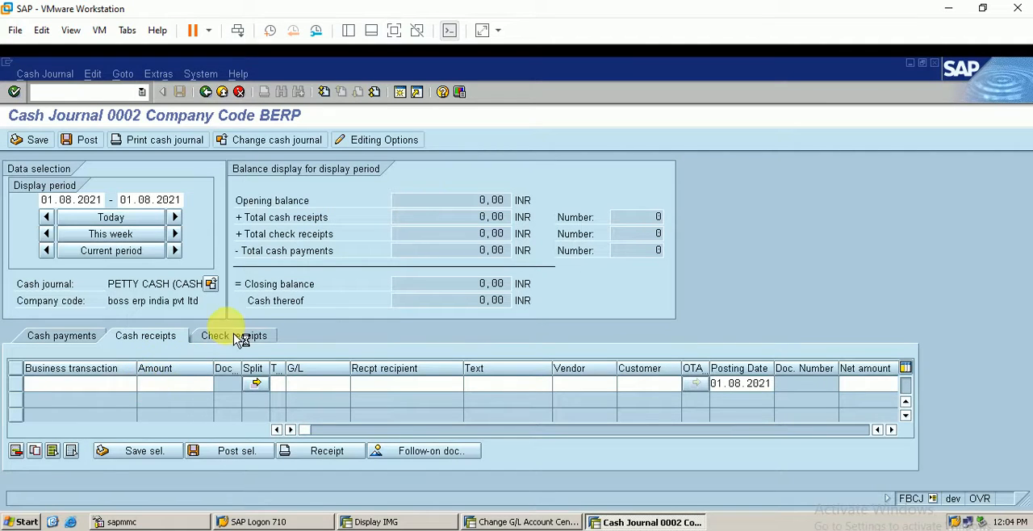
{"action": "key", "text": "F4"}
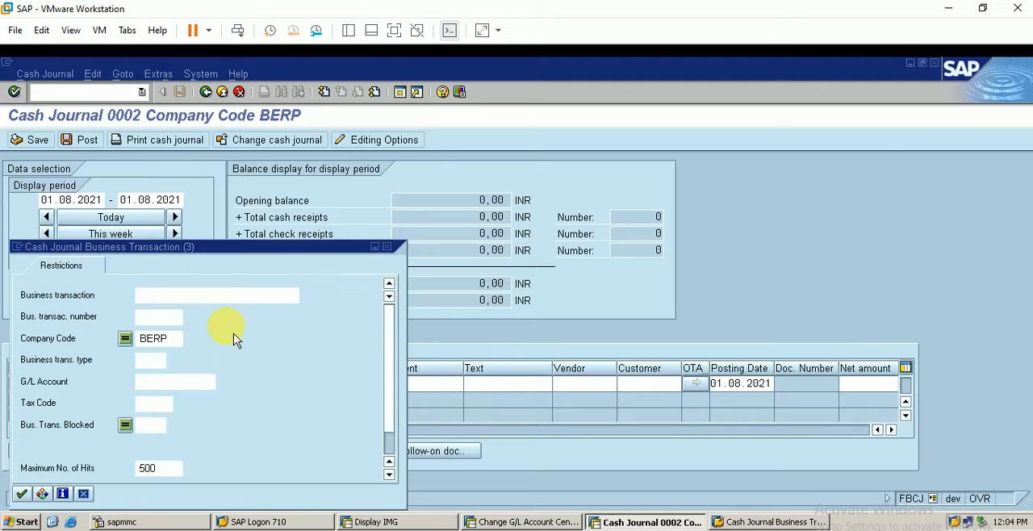
{"action": "key", "text": "Return"}
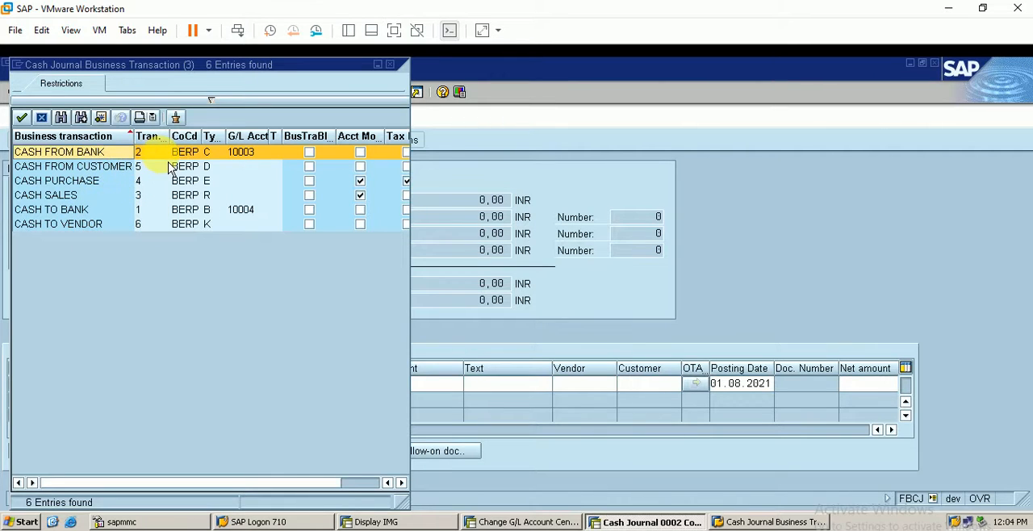
{"action": "double_click", "coordinate": [193, 152]}
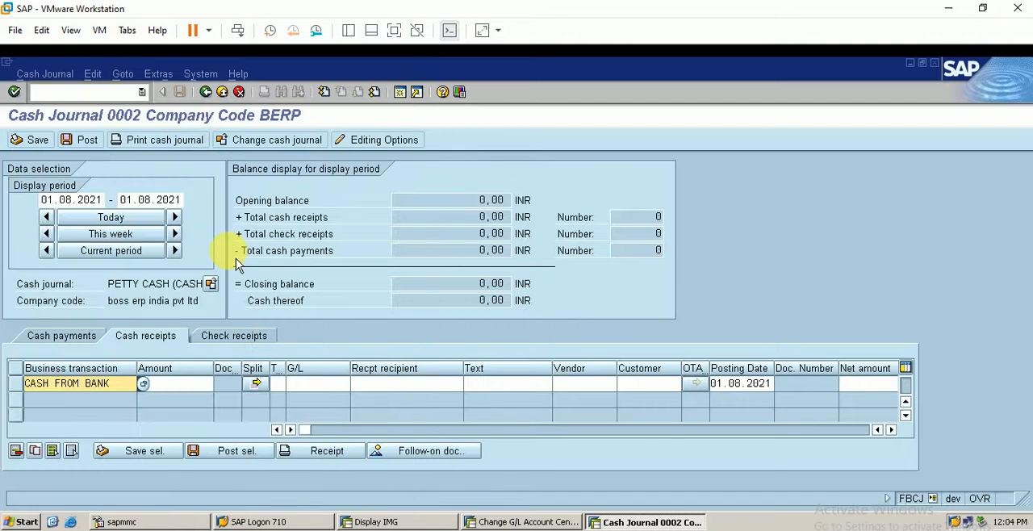
{"action": "left_click", "coordinate": [173, 388]}
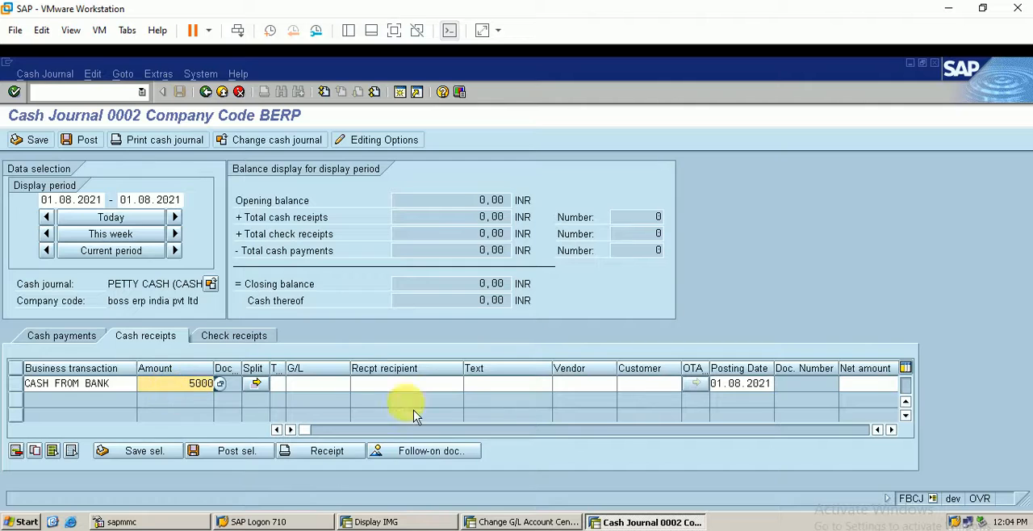
{"action": "left_click", "coordinate": [319, 383]}
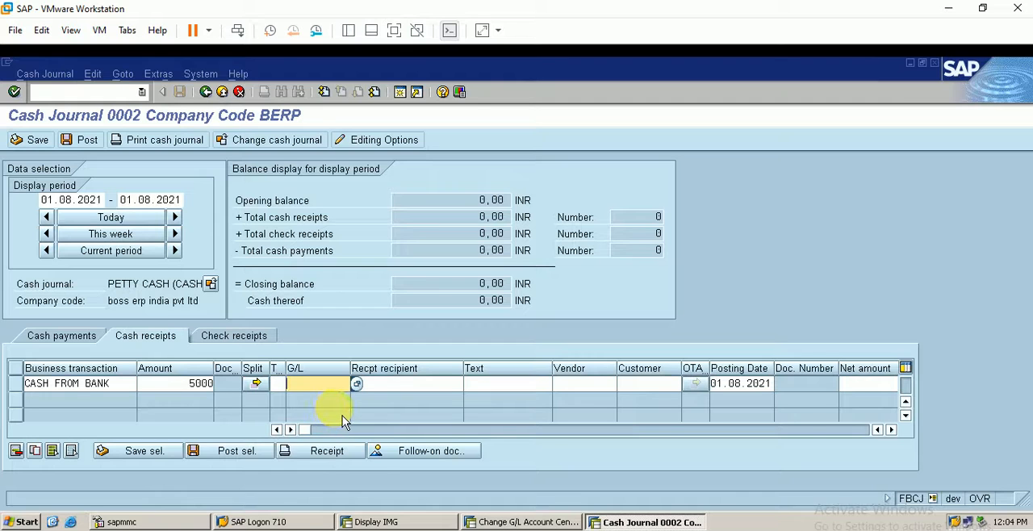
In the customizing session, reopen the cash journal business transactions, position at BERP and select its six entries for review
{"action": "left_click", "coordinate": [432, 522]}
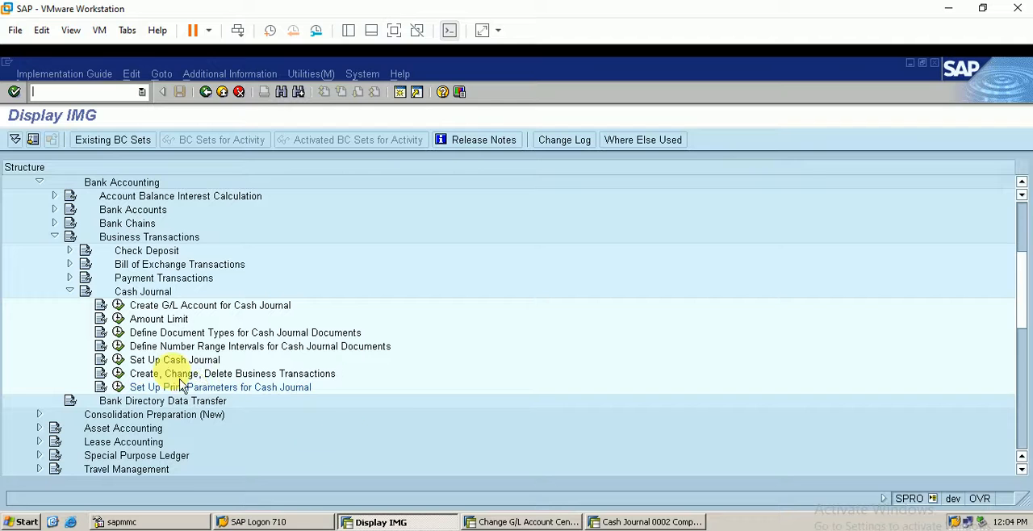
{"action": "left_click", "coordinate": [119, 376]}
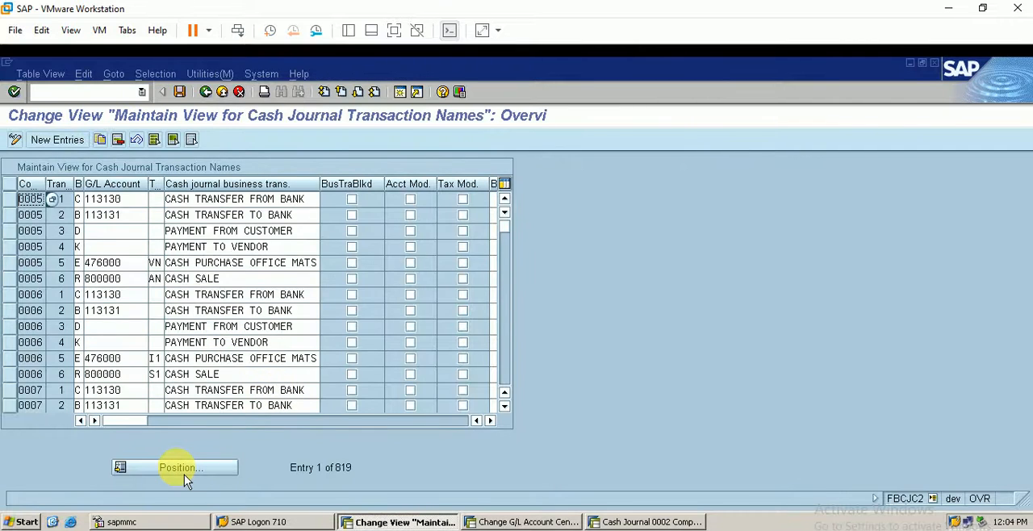
{"action": "left_click", "coordinate": [184, 468]}
{"action": "type", "text": "berp"}
{"action": "key", "text": "Return"}
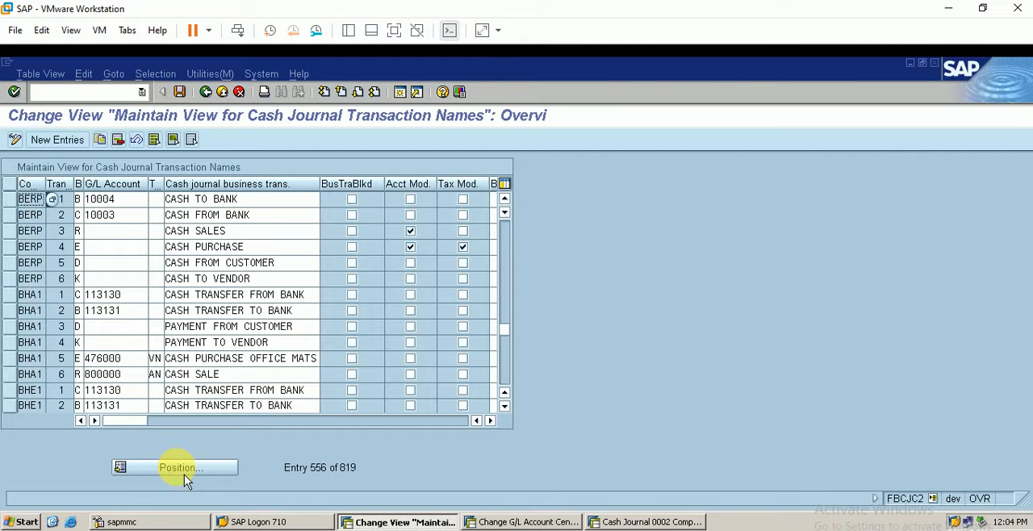
{"action": "left_click", "coordinate": [13, 202]}
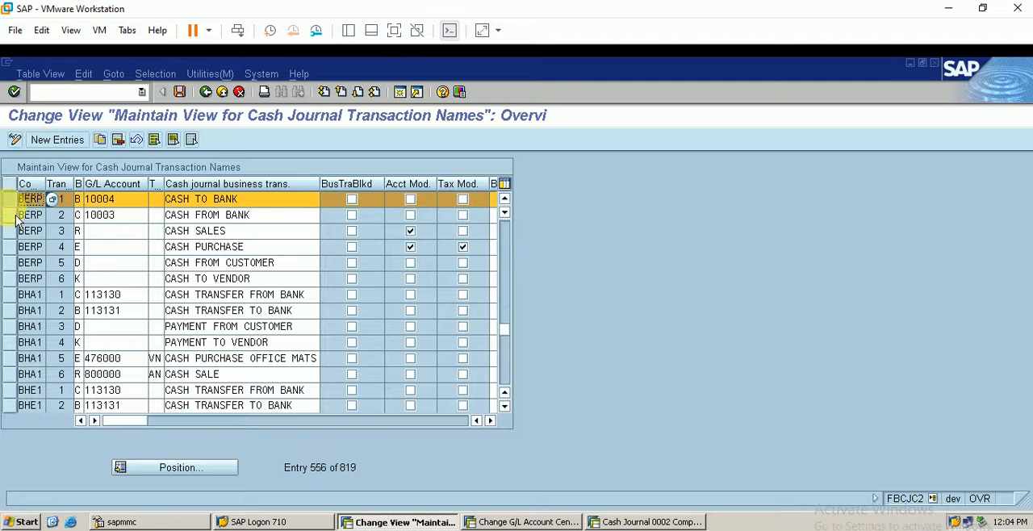
{"action": "left_click_drag", "start_coordinate": [14, 226], "coordinate": [16, 279]}
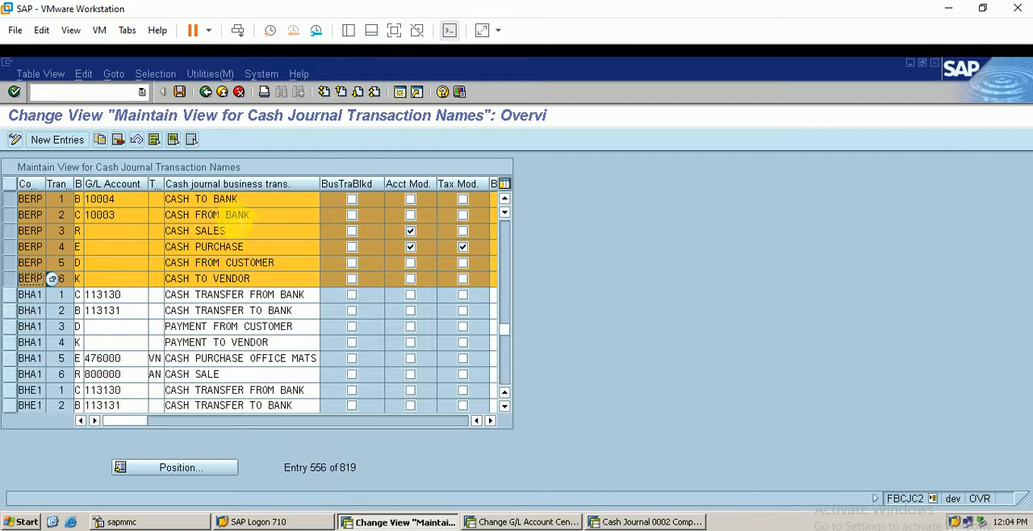
Return to cash journal 0002 and try to post the selected CASH FROM BANK receipt of 5,000 INR
{"action": "left_click", "coordinate": [658, 522]}
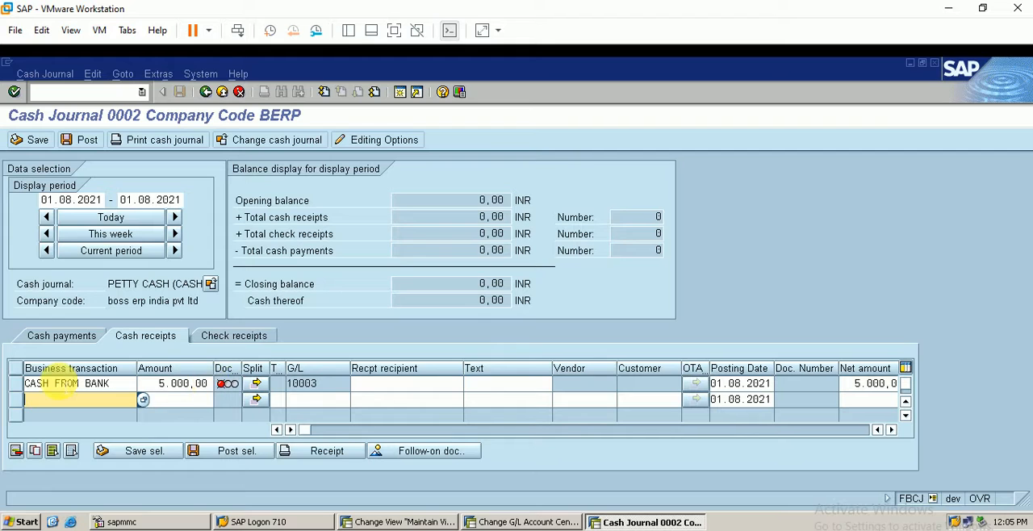
{"action": "left_click", "coordinate": [16, 384]}
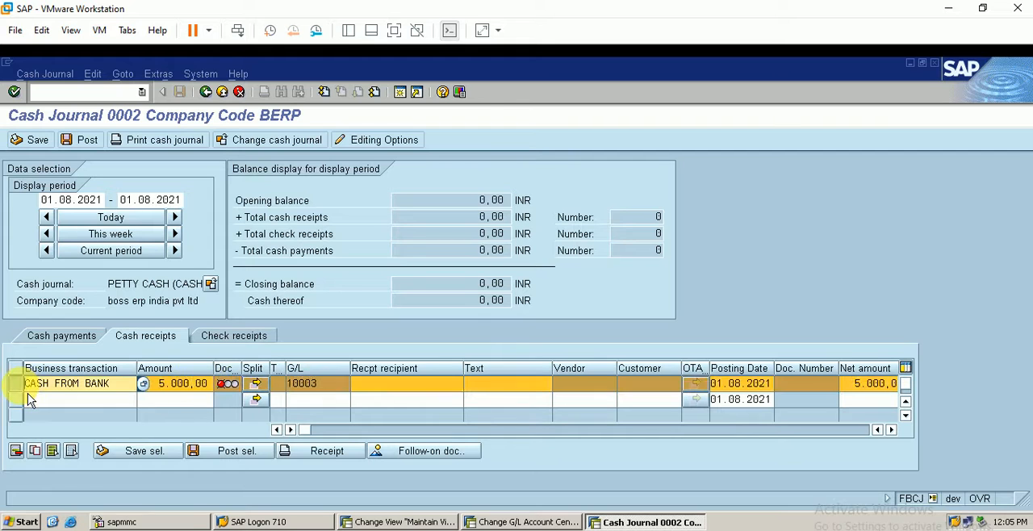
{"action": "left_click", "coordinate": [89, 142]}
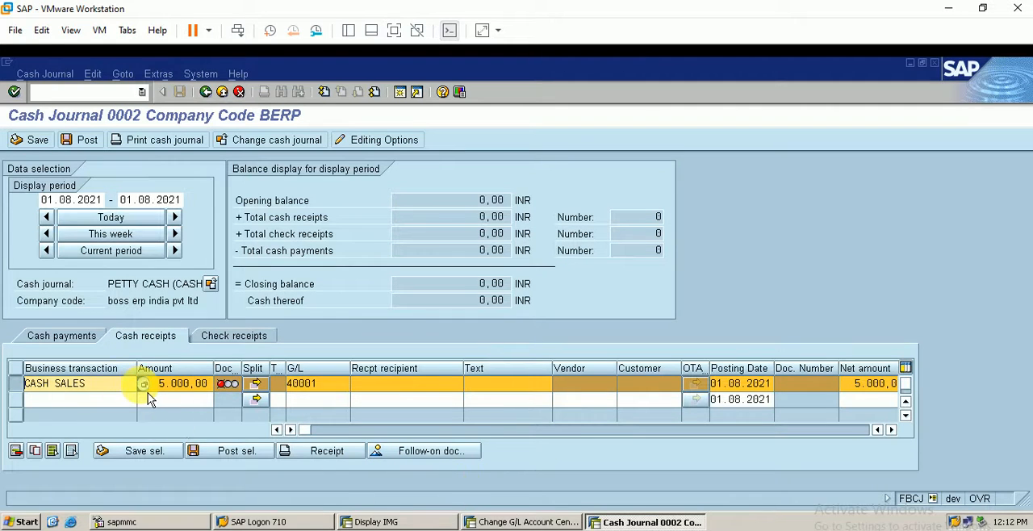
Reselect CASH SALES as the business transaction of the 5,000 INR receipt dated 01.08.2021, keep G/L account 40001 and try to post it
{"action": "left_click", "coordinate": [142, 385]}
{"action": "key", "text": "Return"}
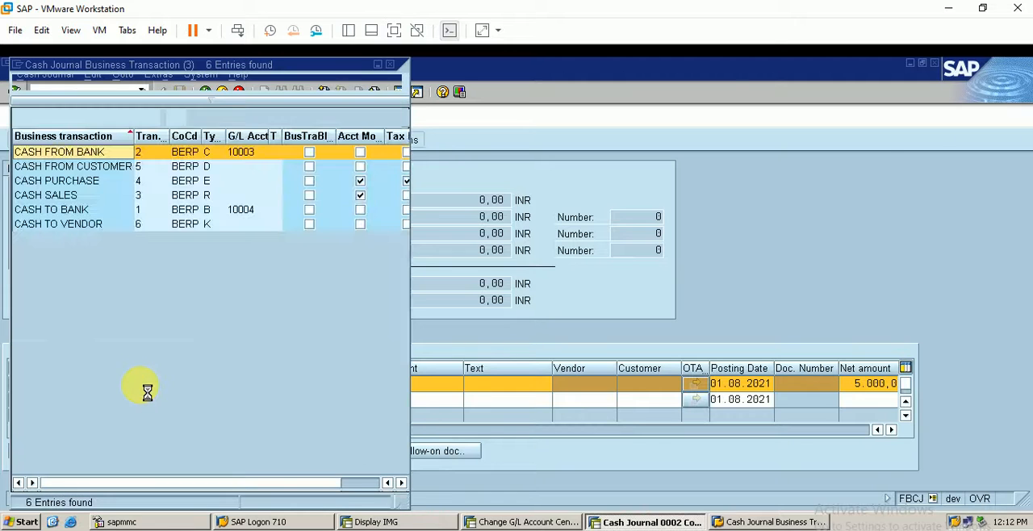
{"action": "left_click", "coordinate": [55, 198]}
{"action": "double_click", "coordinate": [81, 196]}
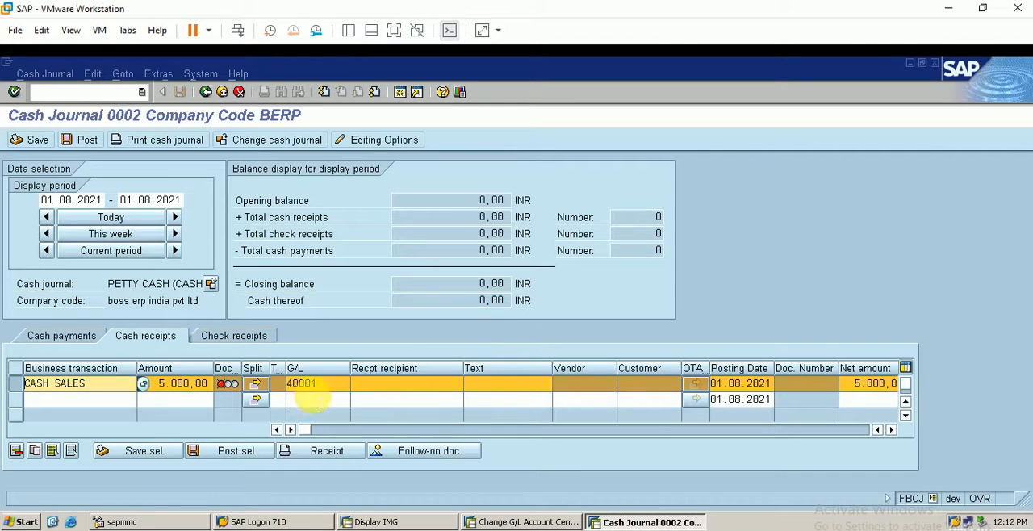
{"action": "left_click", "coordinate": [329, 384]}
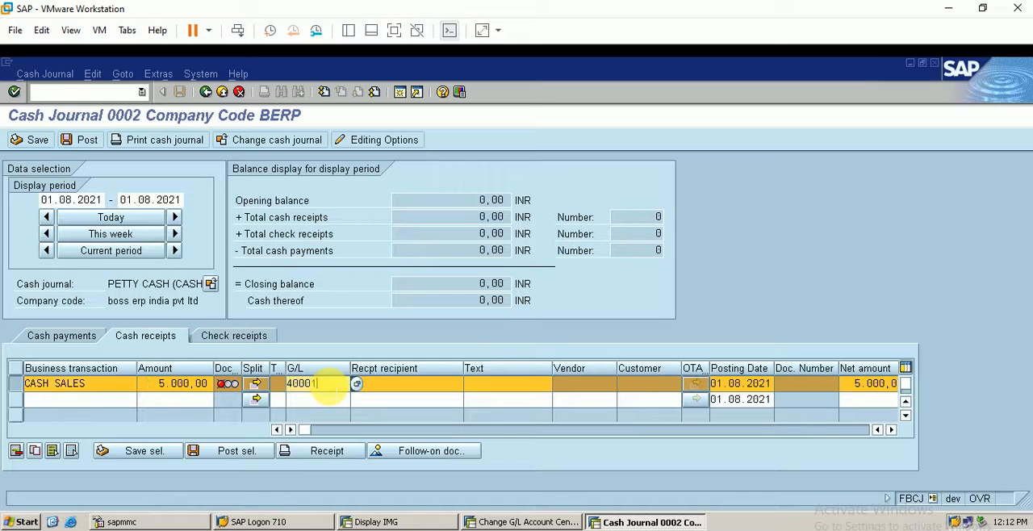
{"action": "key", "text": "Return"}
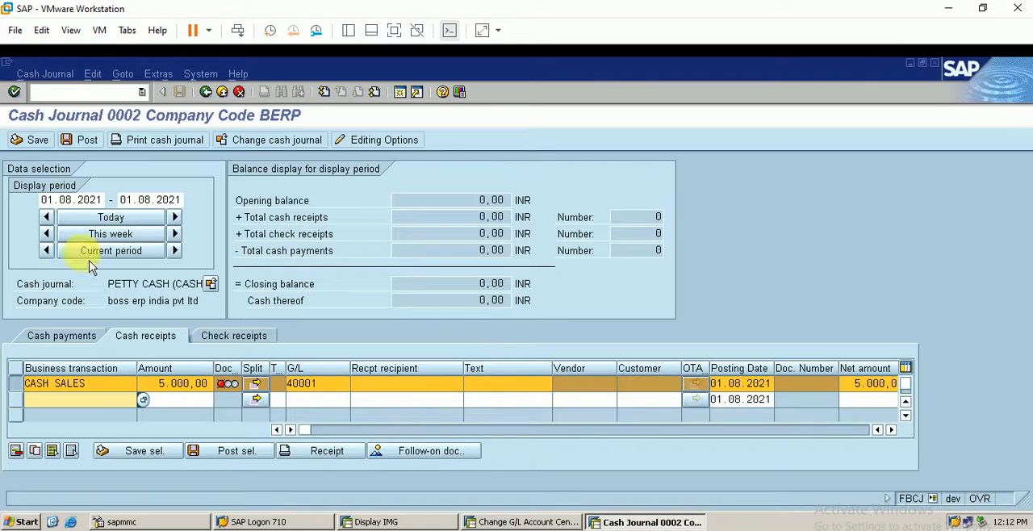
{"action": "left_click", "coordinate": [87, 142]}
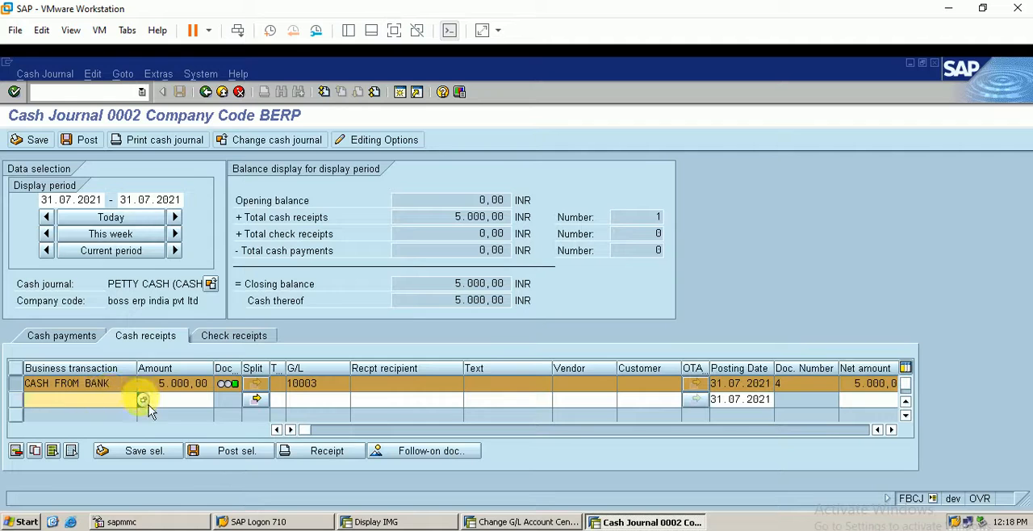
In the 31.07.2021 cash receipts, add an entry with business transaction CASH SALES and an amount of 5000
{"action": "left_click", "coordinate": [144, 401]}
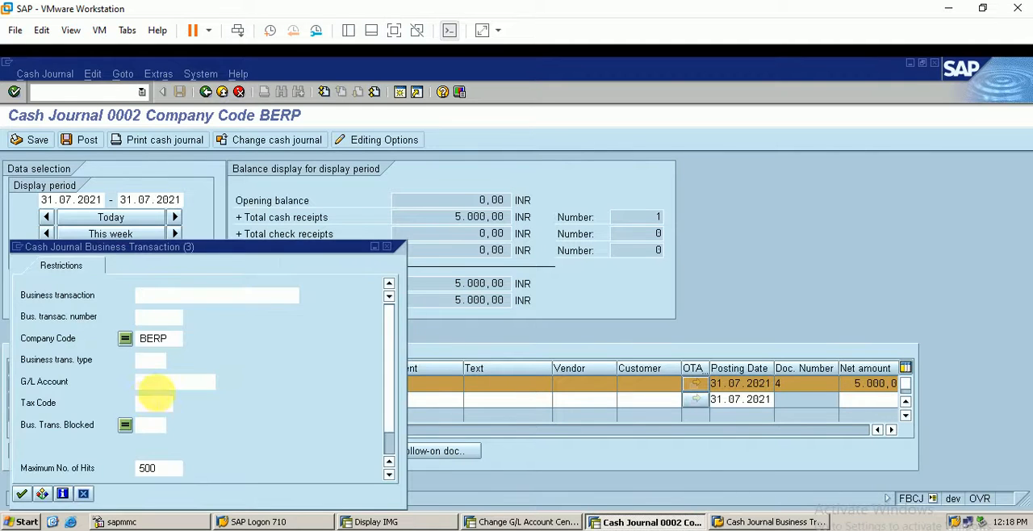
{"action": "key", "text": "Return"}
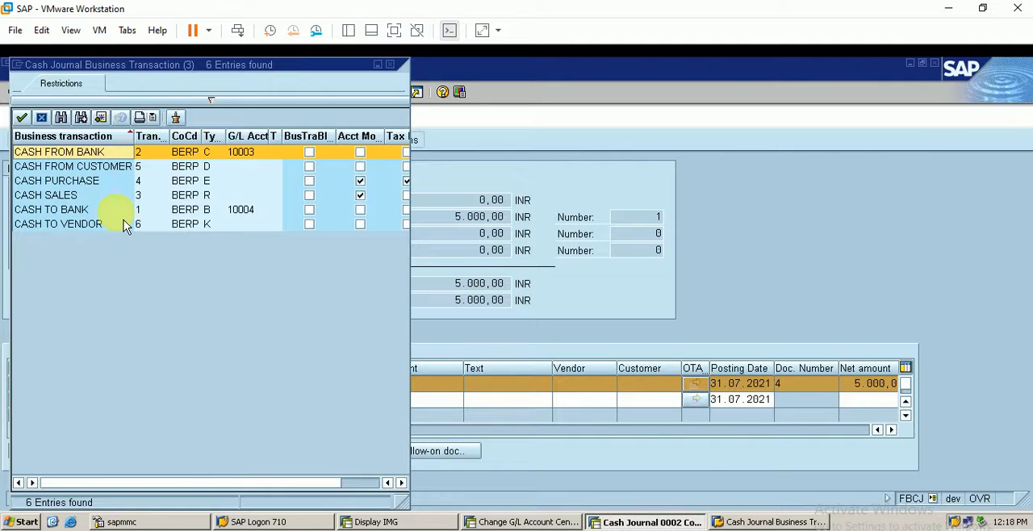
{"action": "double_click", "coordinate": [130, 195]}
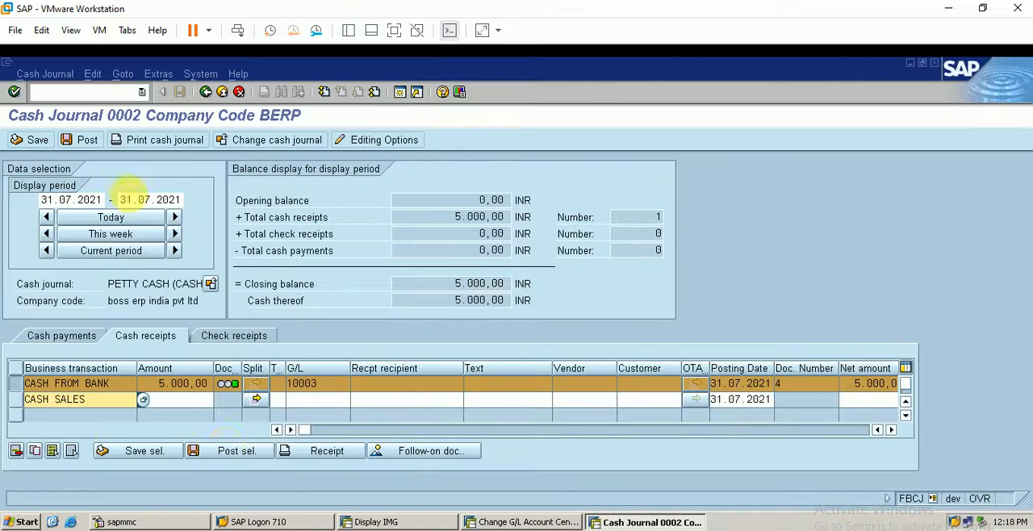
{"action": "left_click", "coordinate": [173, 400]}
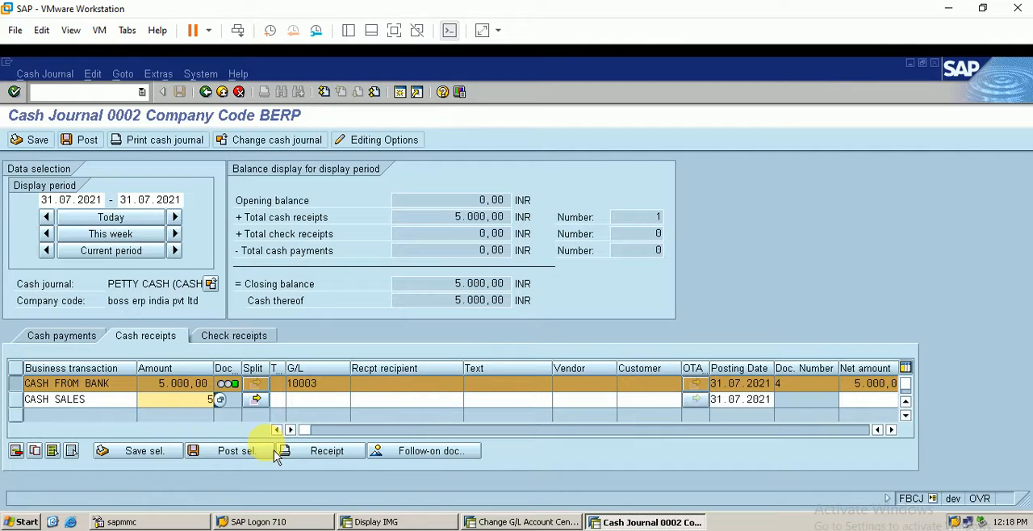
{"action": "type", "text": "5000"}
{"action": "key", "text": "Return"}
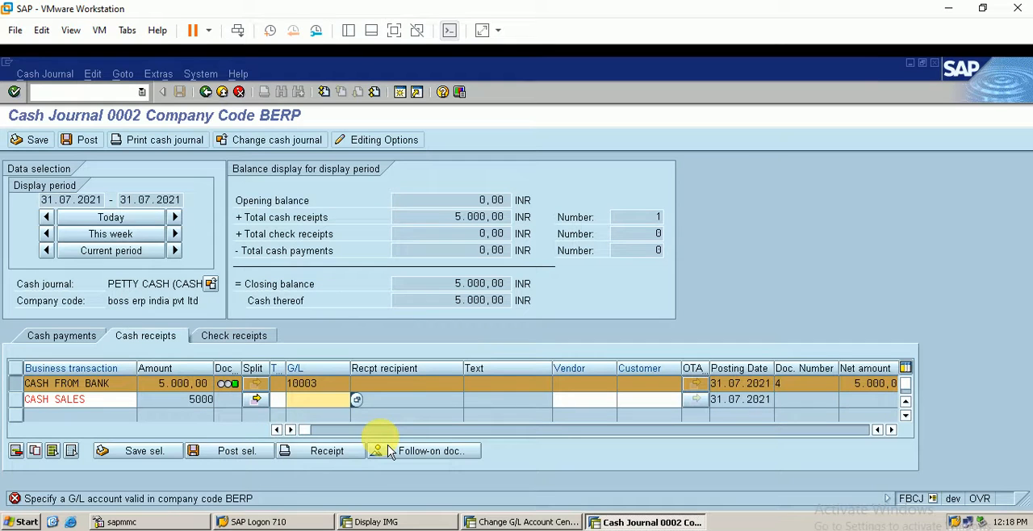
Assign G/L account 40001 to the CASH SALES receipt and post that selected entry
{"action": "type", "text": "40001"}
{"action": "key", "text": "Return"}
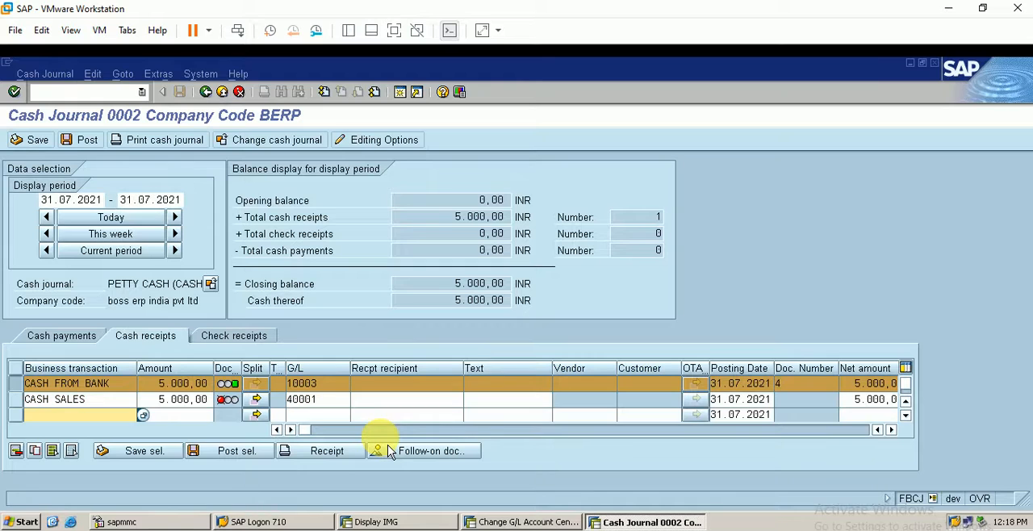
{"action": "left_click", "coordinate": [19, 403]}
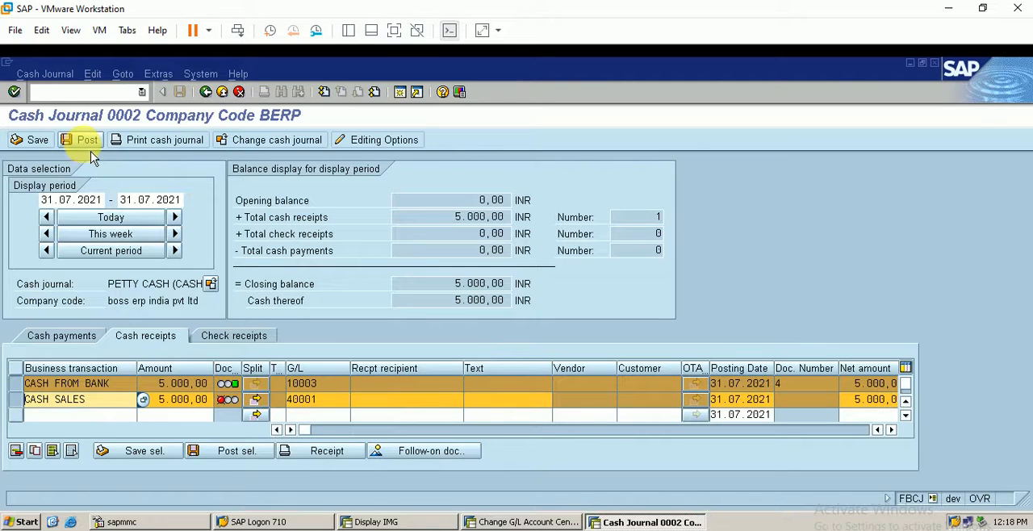
{"action": "left_click", "coordinate": [242, 446]}
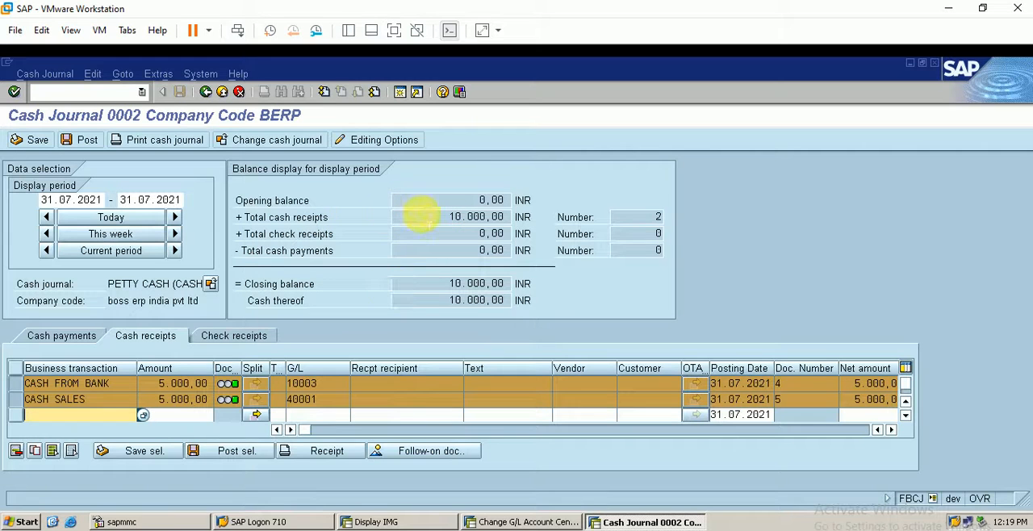
Start a cash payment entry in journal 0002 with the business transaction CASH TO VENDOR
{"action": "left_click", "coordinate": [65, 343]}
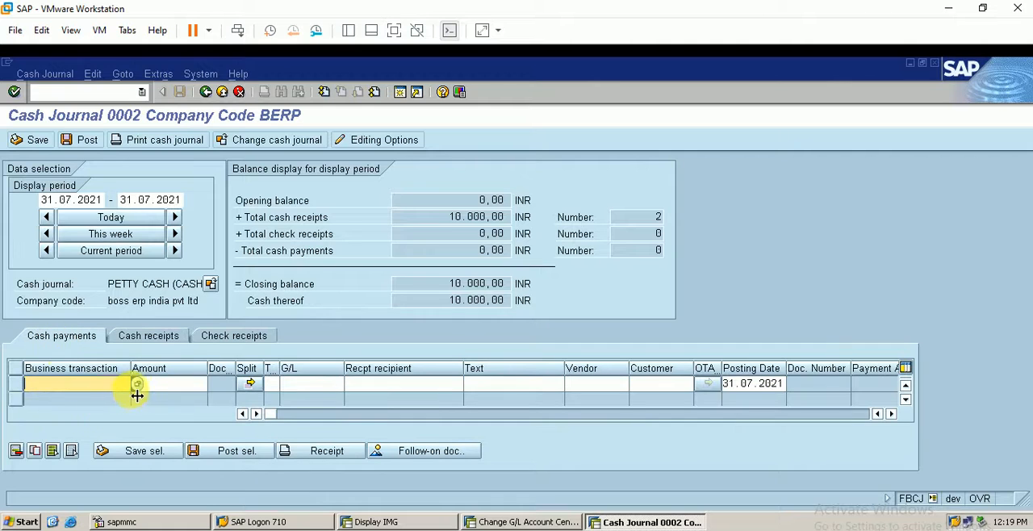
{"action": "left_click", "coordinate": [138, 385]}
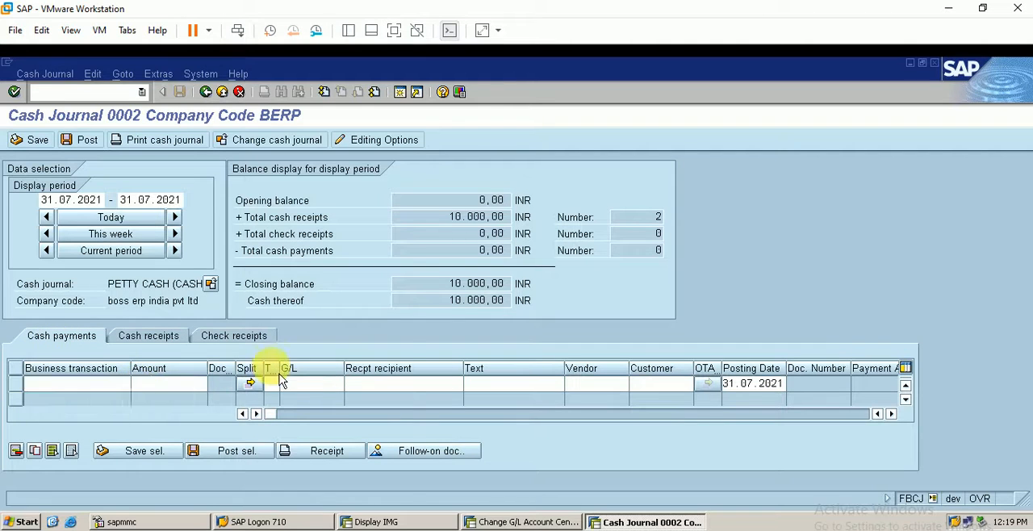
{"action": "key", "text": "Return"}
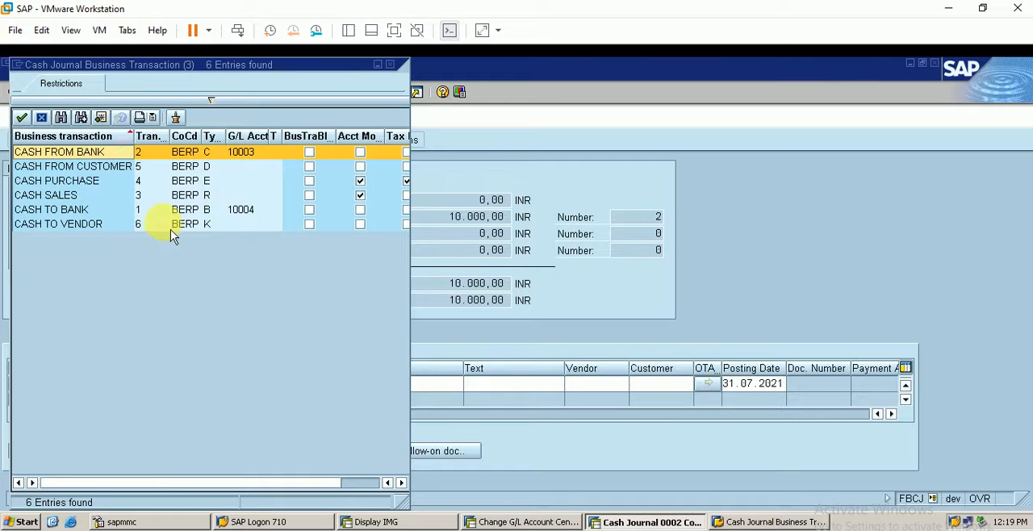
{"action": "left_click", "coordinate": [173, 227]}
{"action": "double_click", "coordinate": [220, 227]}
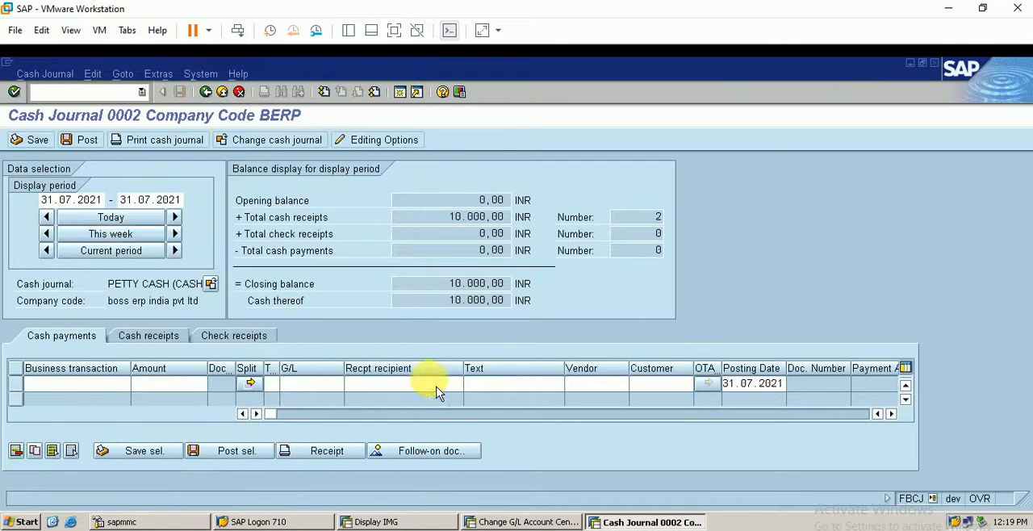
Enter G/L account 50001, vendor 61 and an amount of 1000 for the CASH TO VENDOR payment, and acknowledge the information message
{"action": "left_click", "coordinate": [304, 388]}
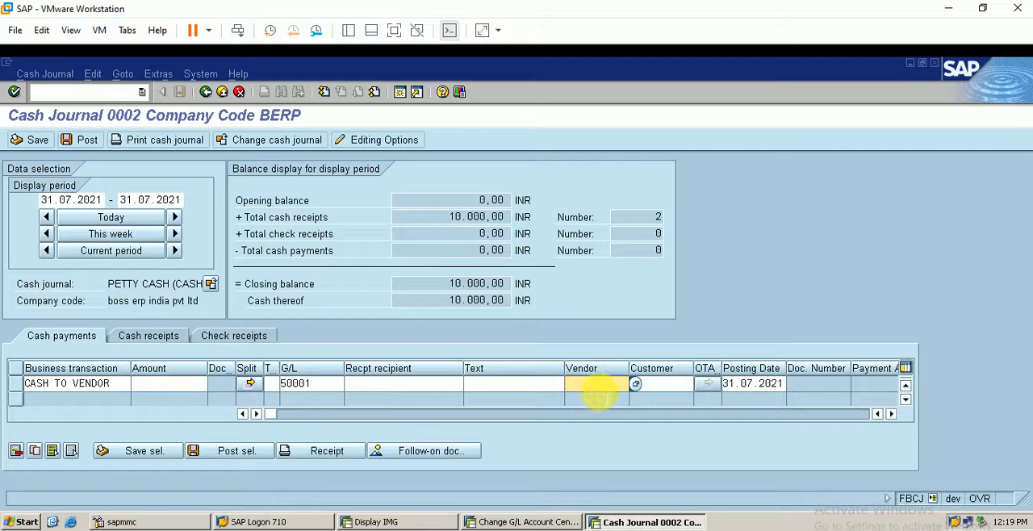
{"action": "type", "text": "61"}
{"action": "key", "text": "Return"}
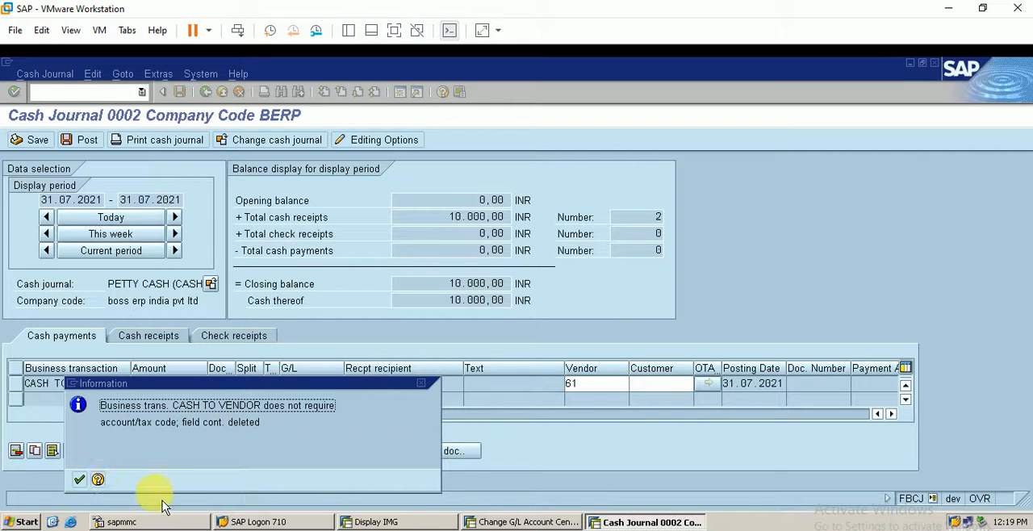
{"action": "left_click", "coordinate": [79, 480]}
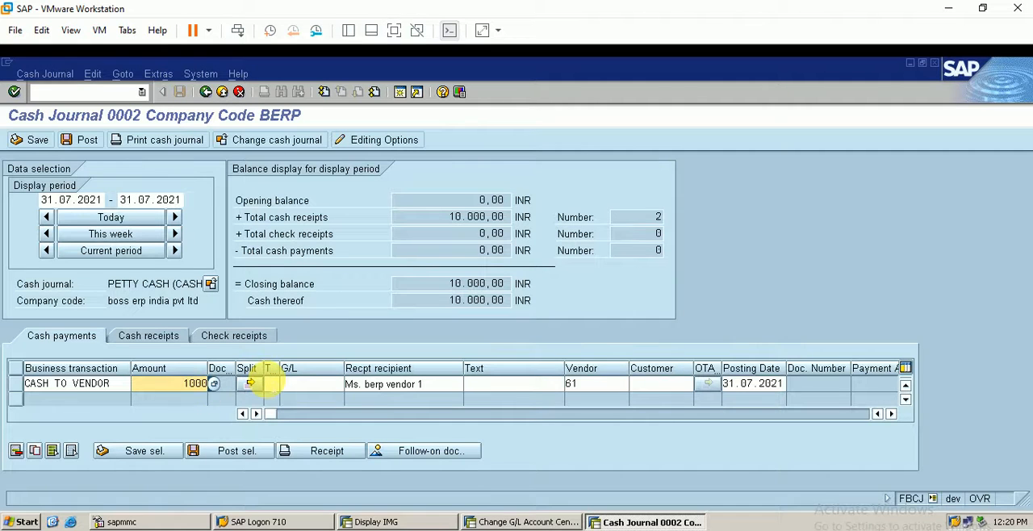
Try to assign tax code IN, input tax for berp, to the CASH TO VENDOR payment
{"action": "left_click", "coordinate": [283, 384]}
{"action": "left_click", "coordinate": [287, 385]}
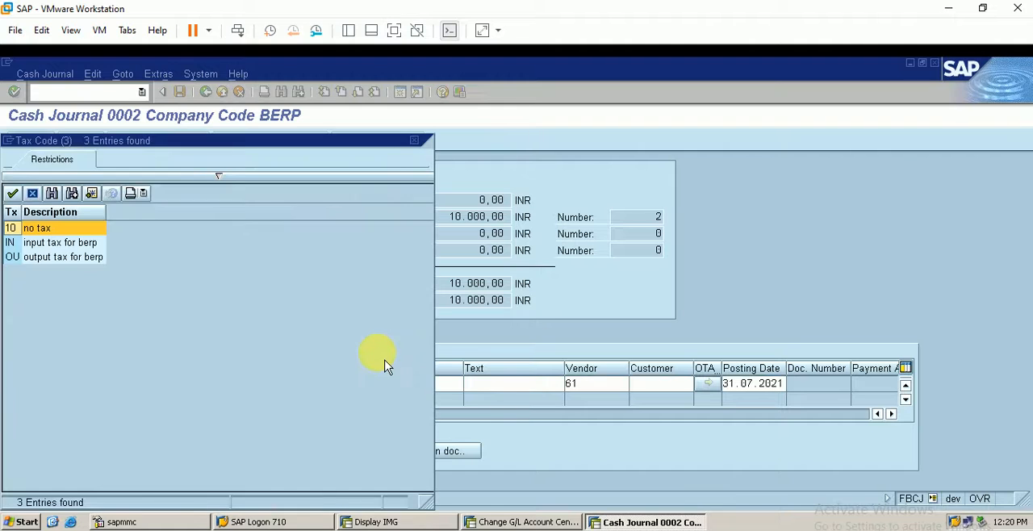
{"action": "double_click", "coordinate": [81, 243]}
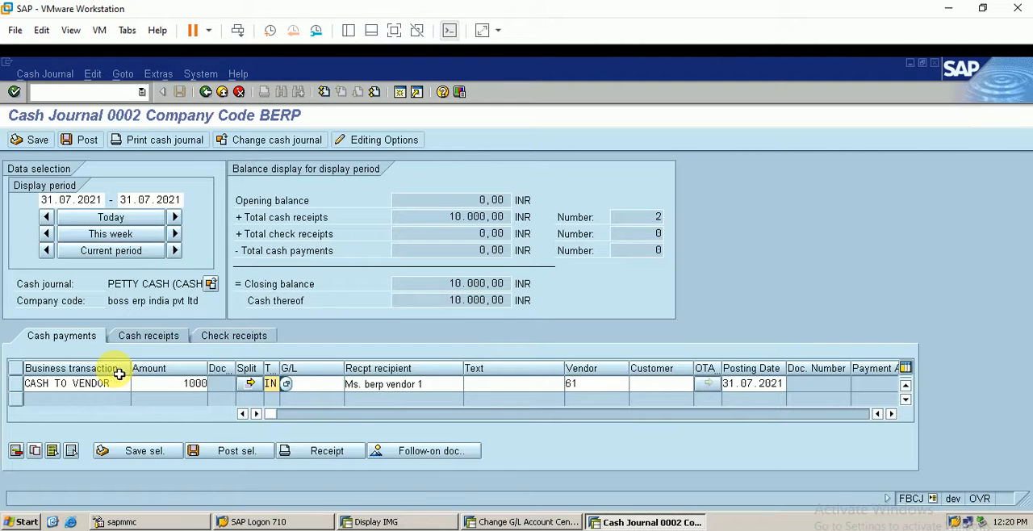
{"action": "key", "text": "Return"}
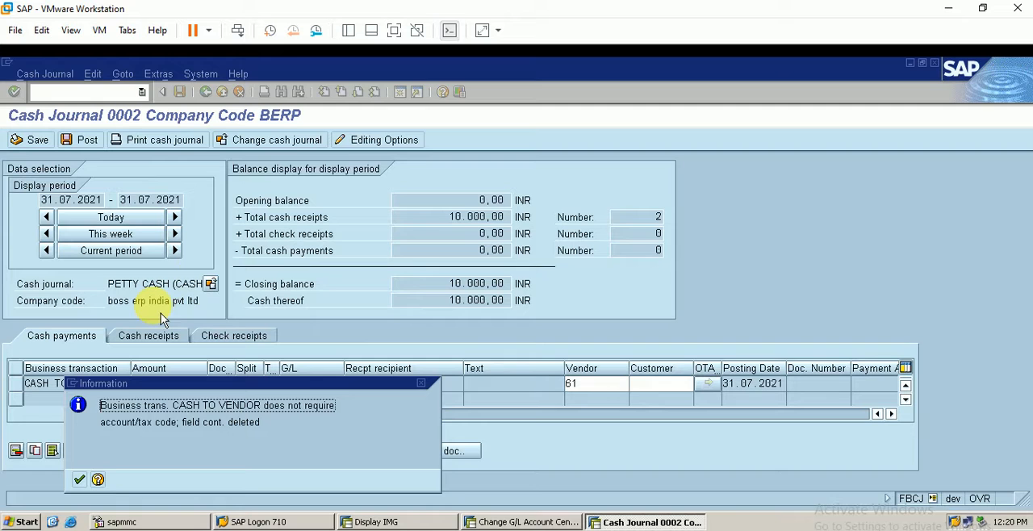
{"action": "left_click", "coordinate": [79, 480]}
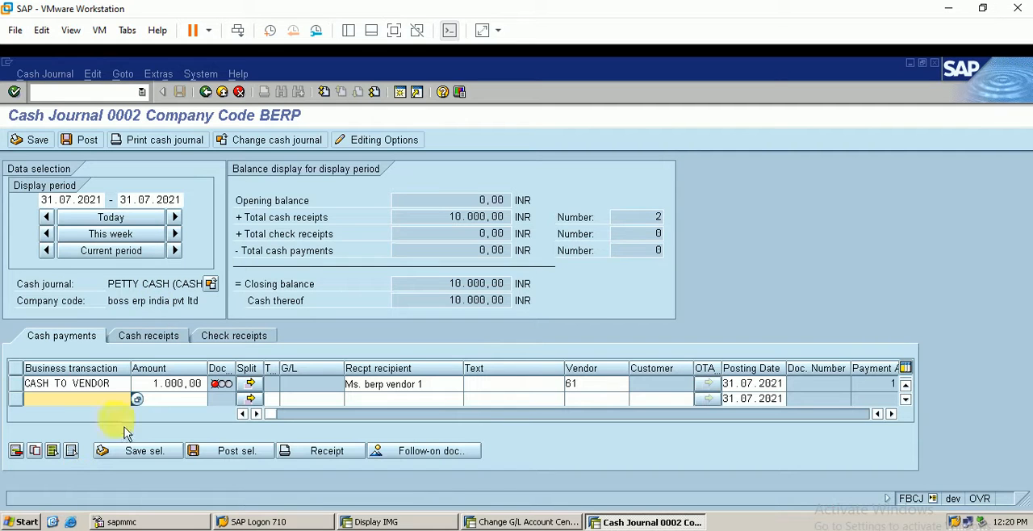
Post the selected CASH TO VENDOR payment of 1,000 INR and display its follow-on accounting document in the general ledger view
{"action": "left_click", "coordinate": [16, 384]}
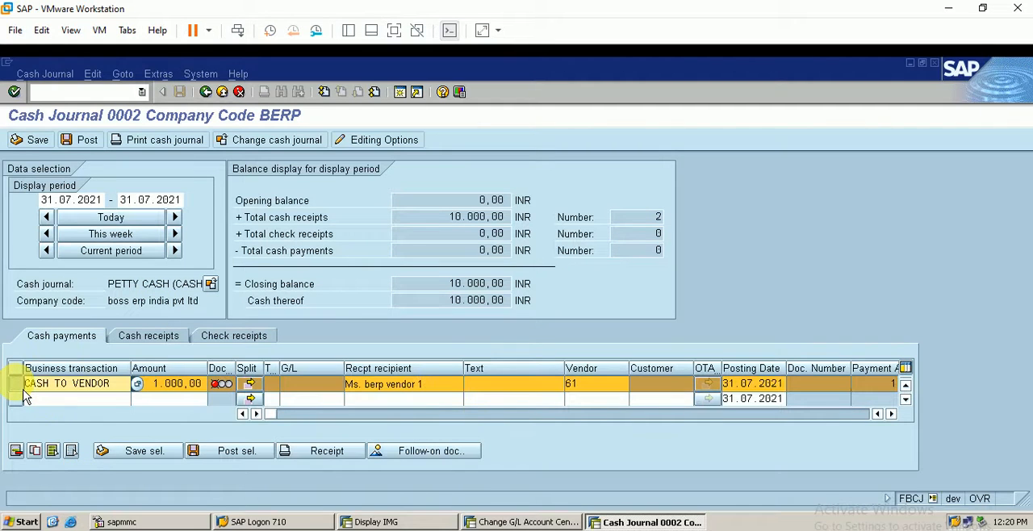
{"action": "left_click", "coordinate": [84, 141]}
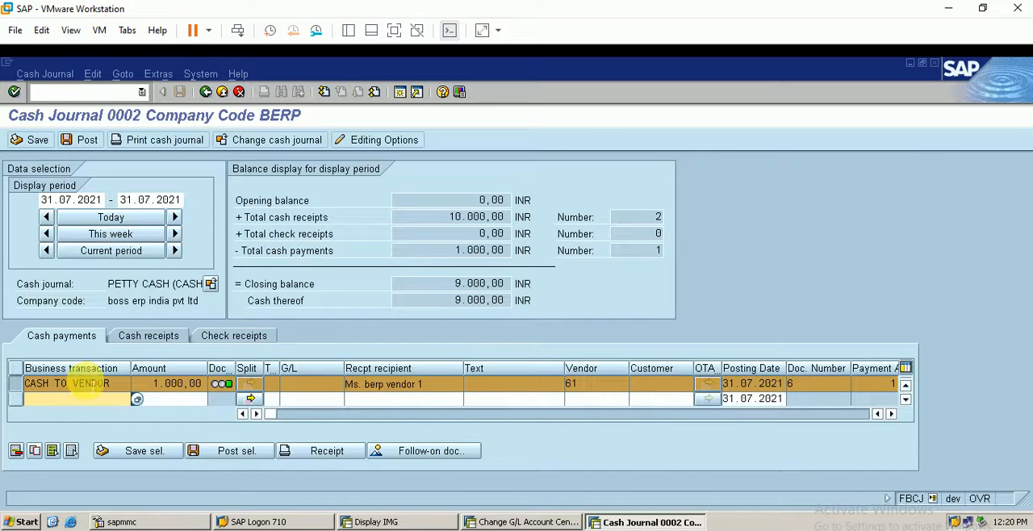
{"action": "left_click", "coordinate": [441, 459]}
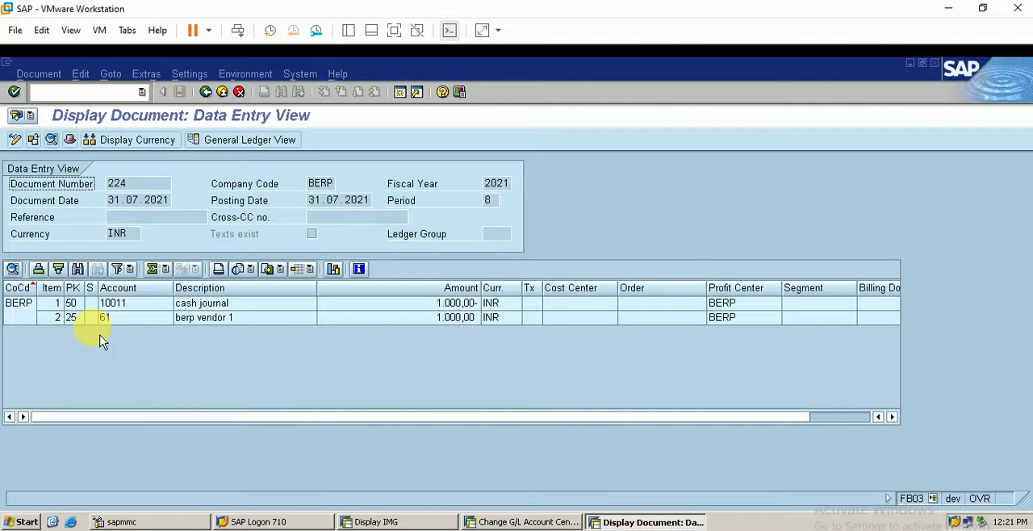
{"action": "left_click", "coordinate": [223, 140]}
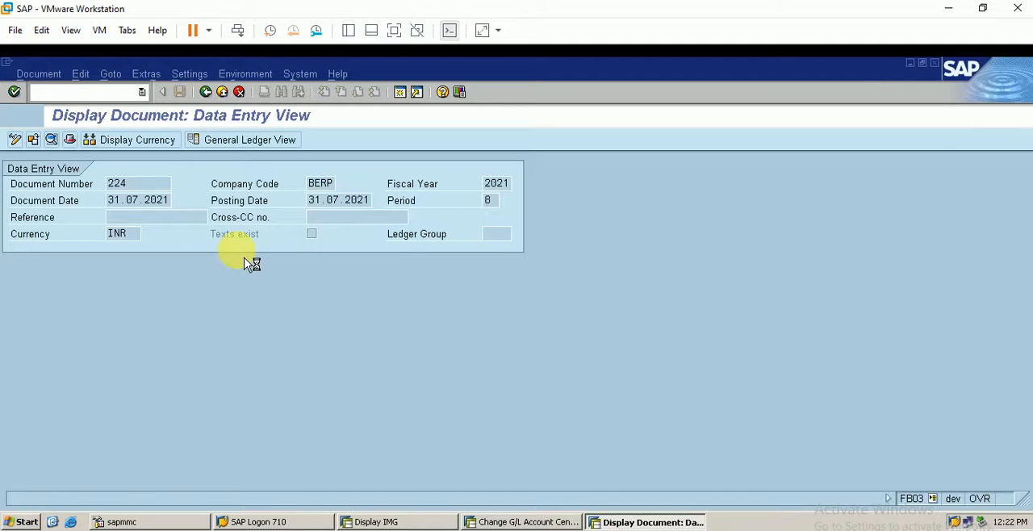